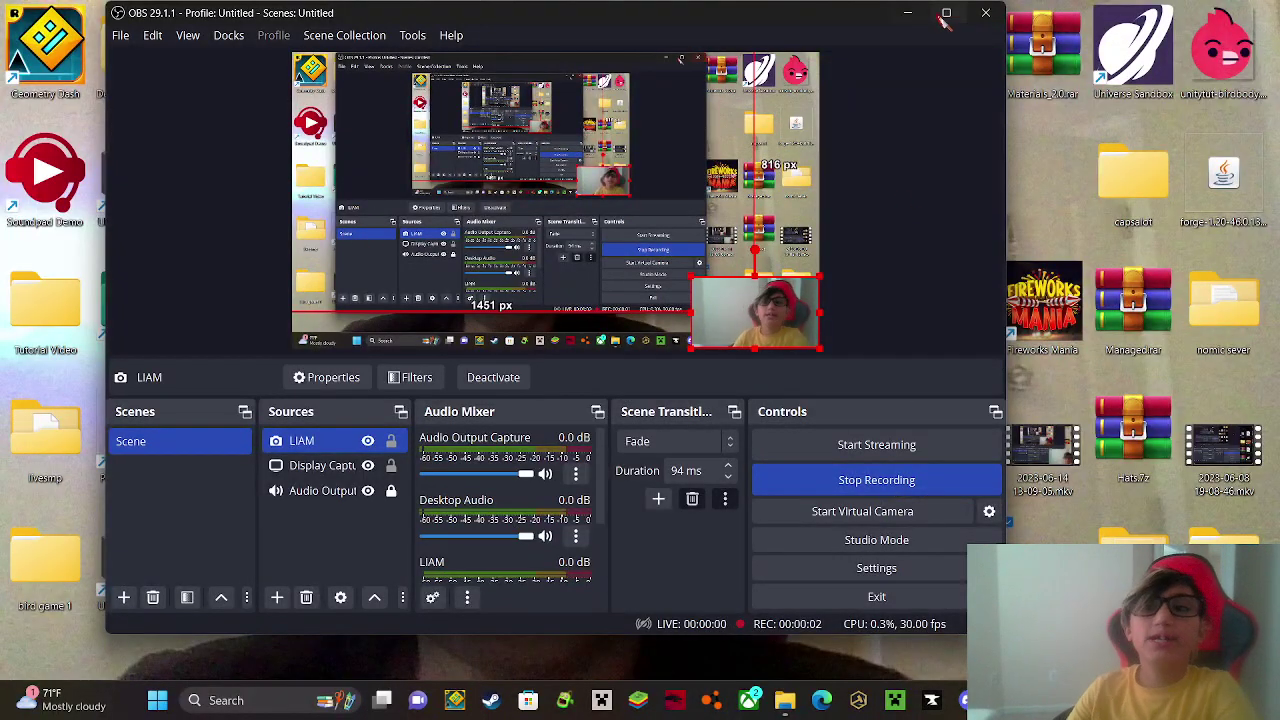
Minimize the recording window and switch to the mod-for-minecraft channel in Discord, closing the stray browser window
{"action": "left_click", "coordinate": [907, 13]}
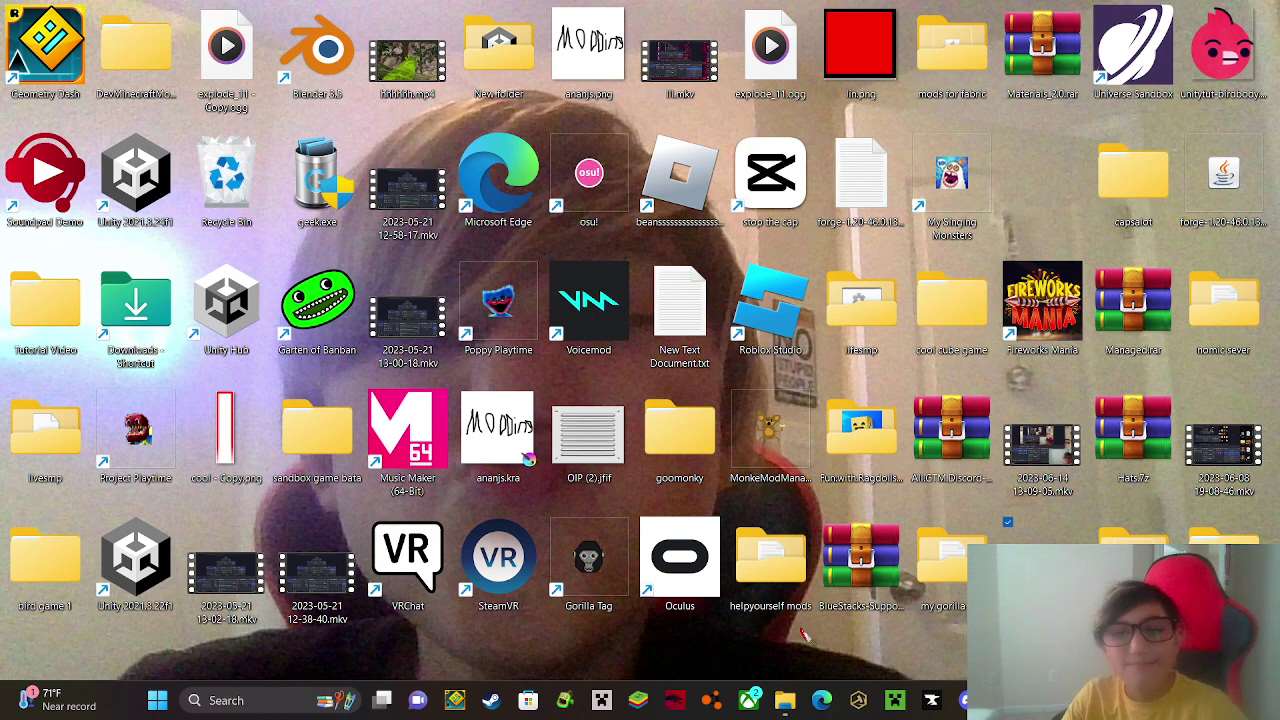
{"action": "key", "text": "alt+Tab"}
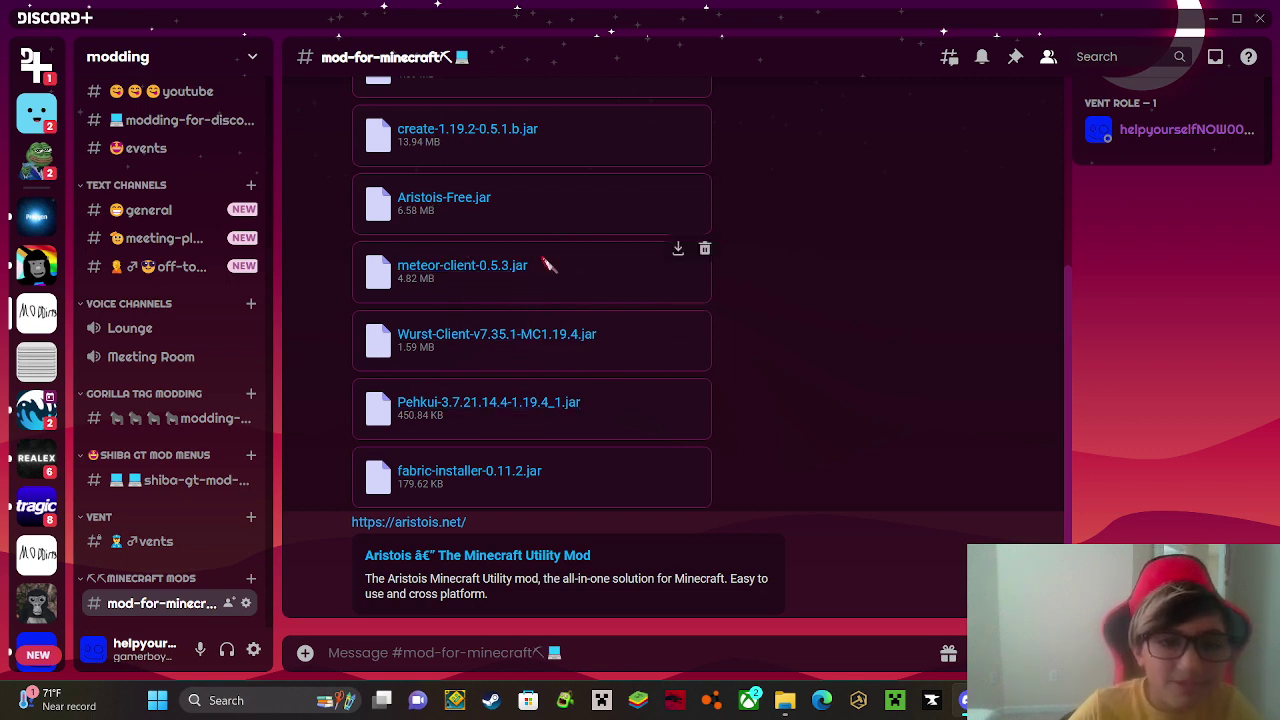
{"action": "left_click", "coordinate": [677, 316]}
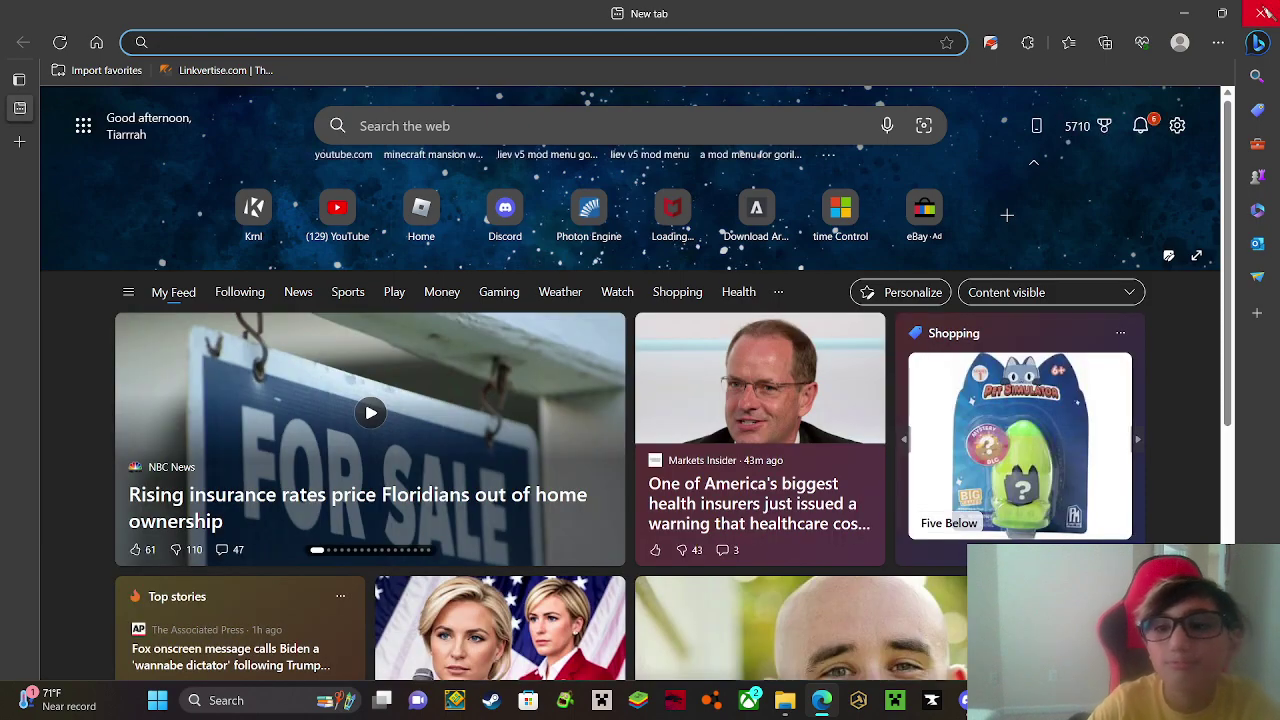
{"action": "left_click", "coordinate": [1262, 13]}
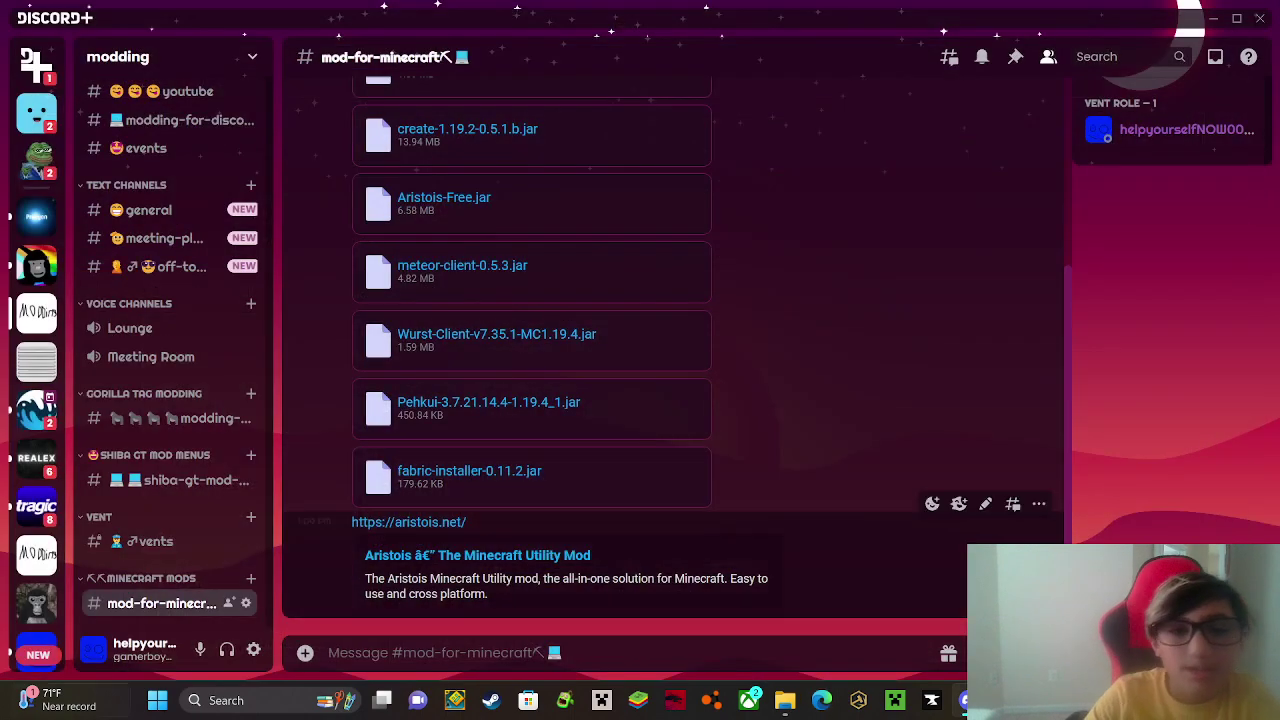
Download fabric-api-0.81.11.19.4.jar from the channel's minecraft mods post and keep the file despite the safety warnings
{"action": "scroll", "coordinate": [470, 320], "scroll_direction": "up", "scroll_amount": 3}
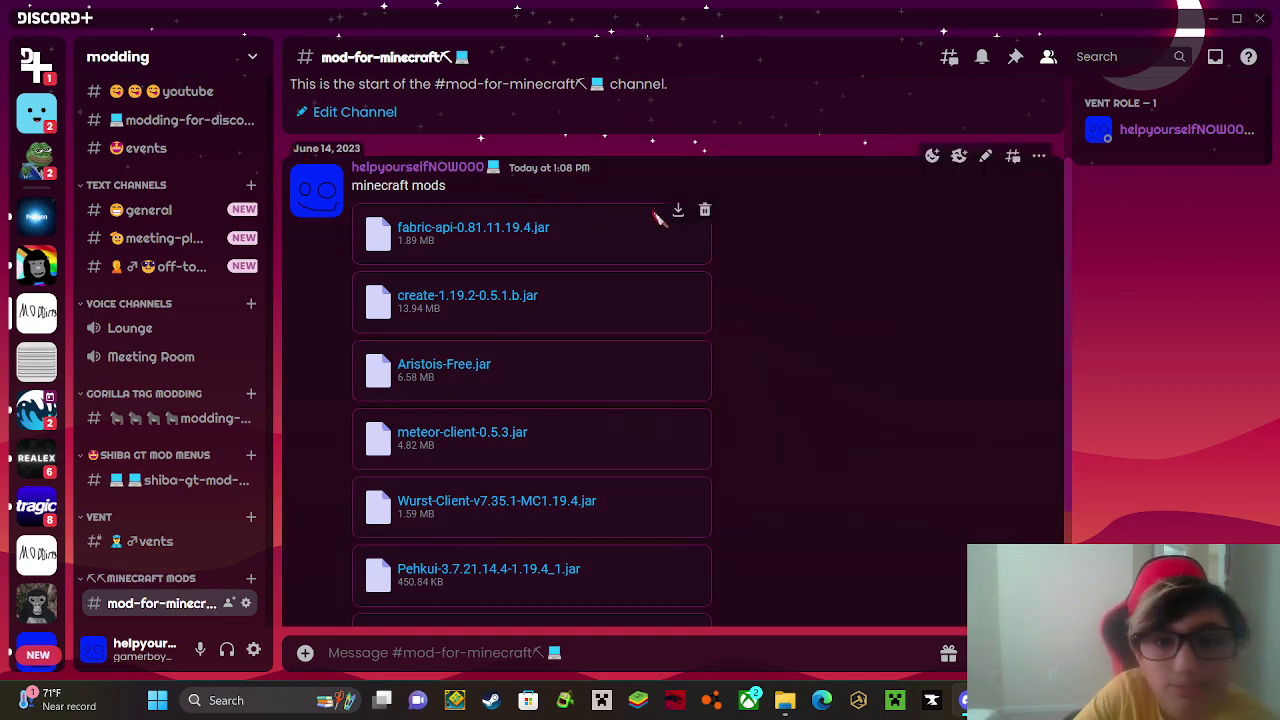
{"action": "left_click", "coordinate": [678, 209]}
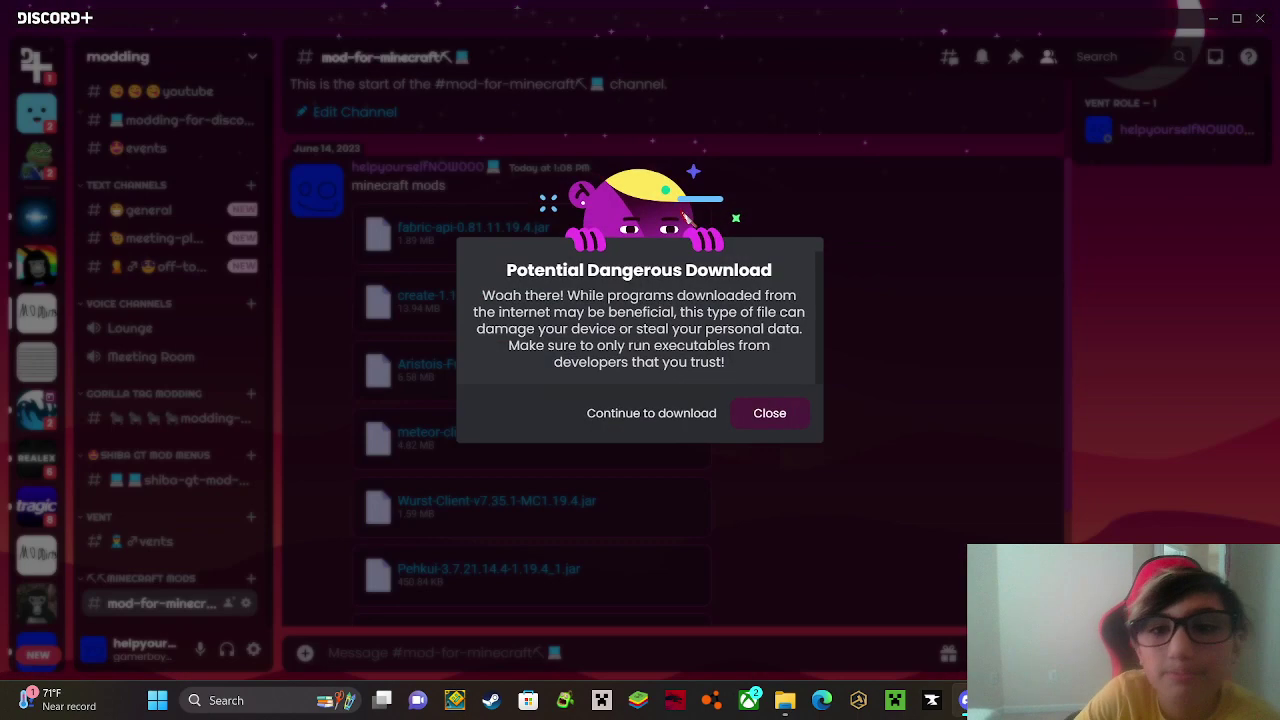
{"action": "left_click", "coordinate": [620, 413]}
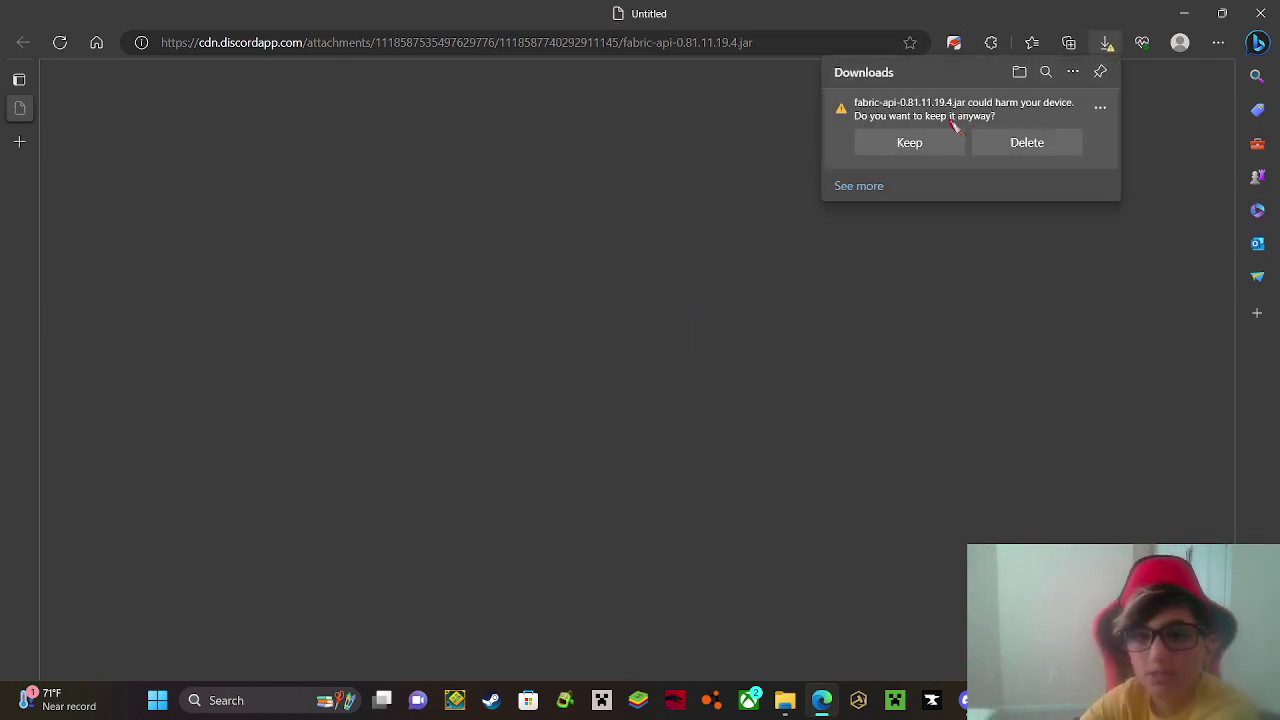
{"action": "left_click", "coordinate": [906, 147]}
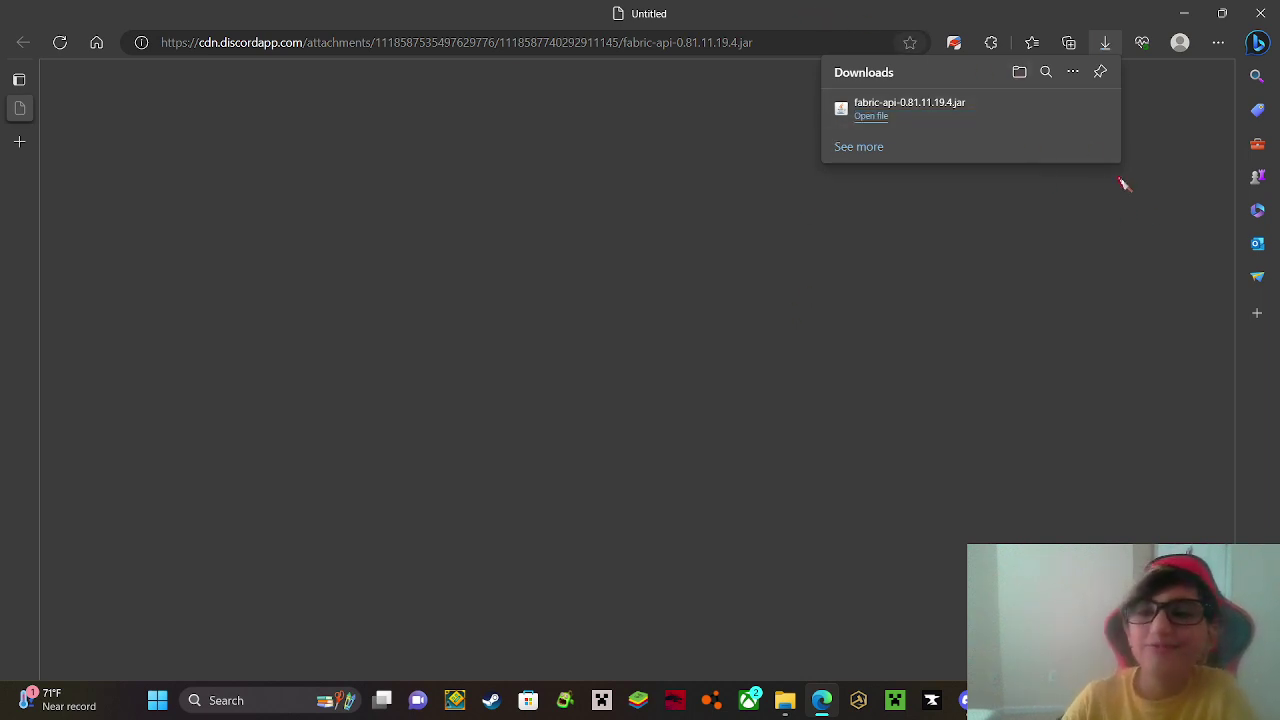
Show the downloaded fabric-api-0.81.11.19.4.jar in the Downloads folder and copy the file
{"action": "left_click", "coordinate": [1050, 107]}
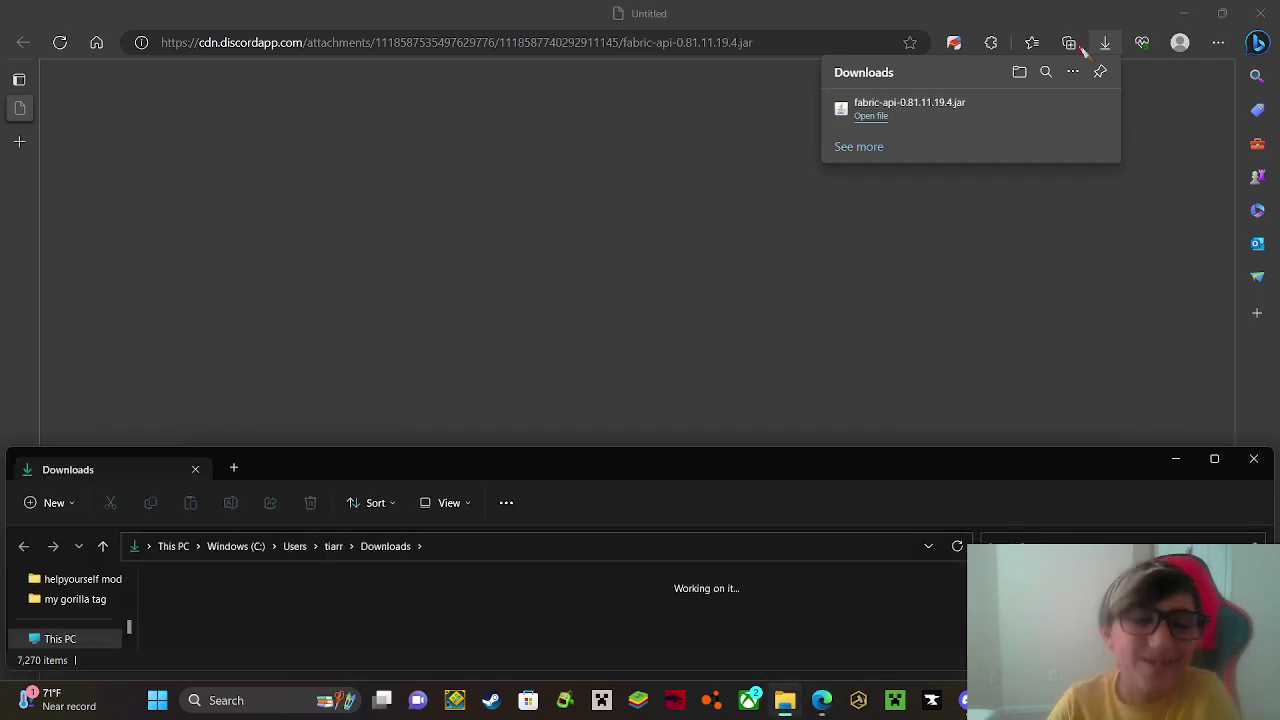
{"action": "left_click_drag", "start_coordinate": [336, 448], "coordinate": [336, 230]}
{"action": "mouse_move", "coordinate": [222, 316]}
{"action": "left_mouse_down"}
{"action": "mouse_move", "coordinate": [245, 300]}
{"action": "mouse_move", "coordinate": [258, 372]}
{"action": "mouse_move", "coordinate": [240, 296]}
{"action": "mouse_move", "coordinate": [240, 343]}
{"action": "mouse_move", "coordinate": [229, 334]}
{"action": "left_mouse_up"}
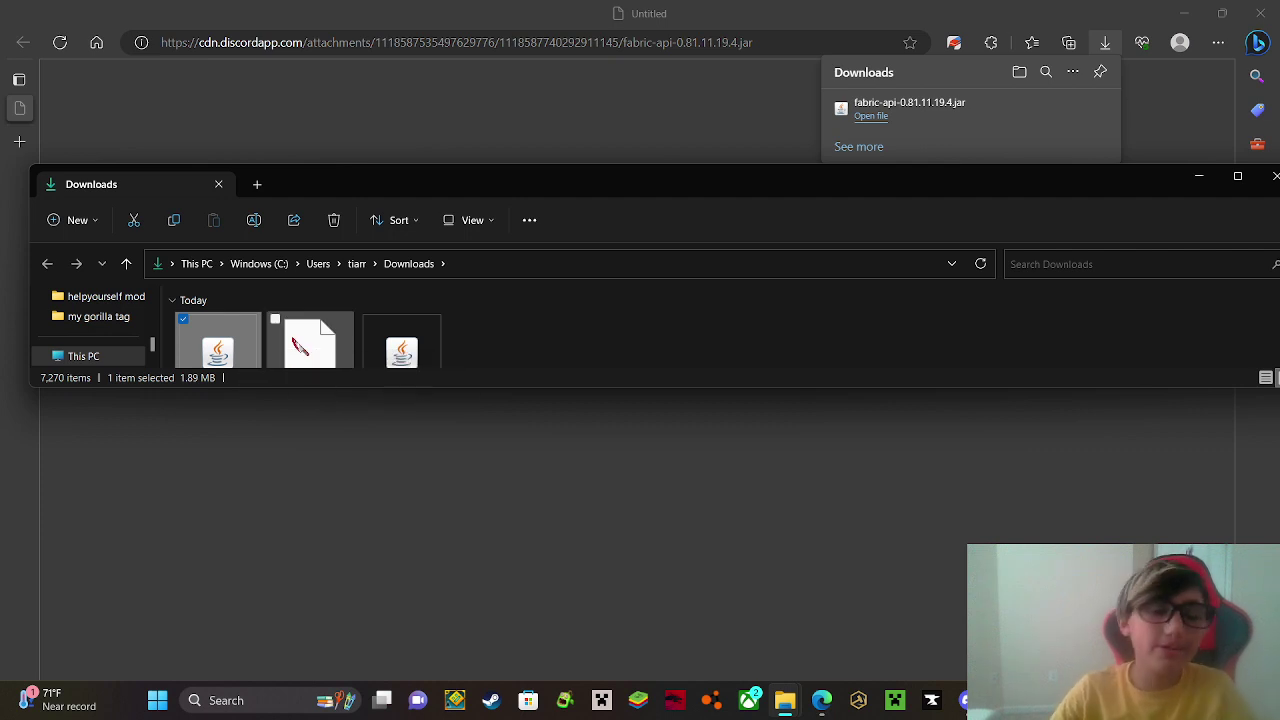
{"action": "right_click", "coordinate": [242, 333]}
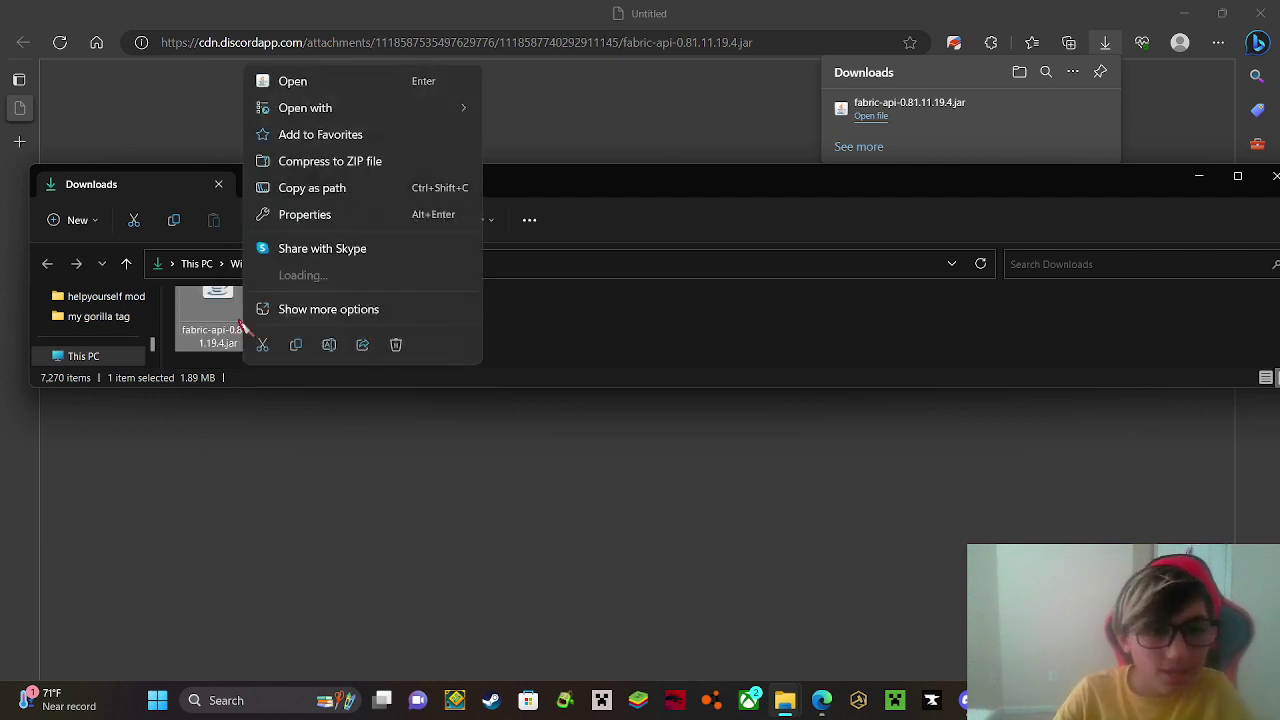
{"action": "left_click", "coordinate": [314, 316]}
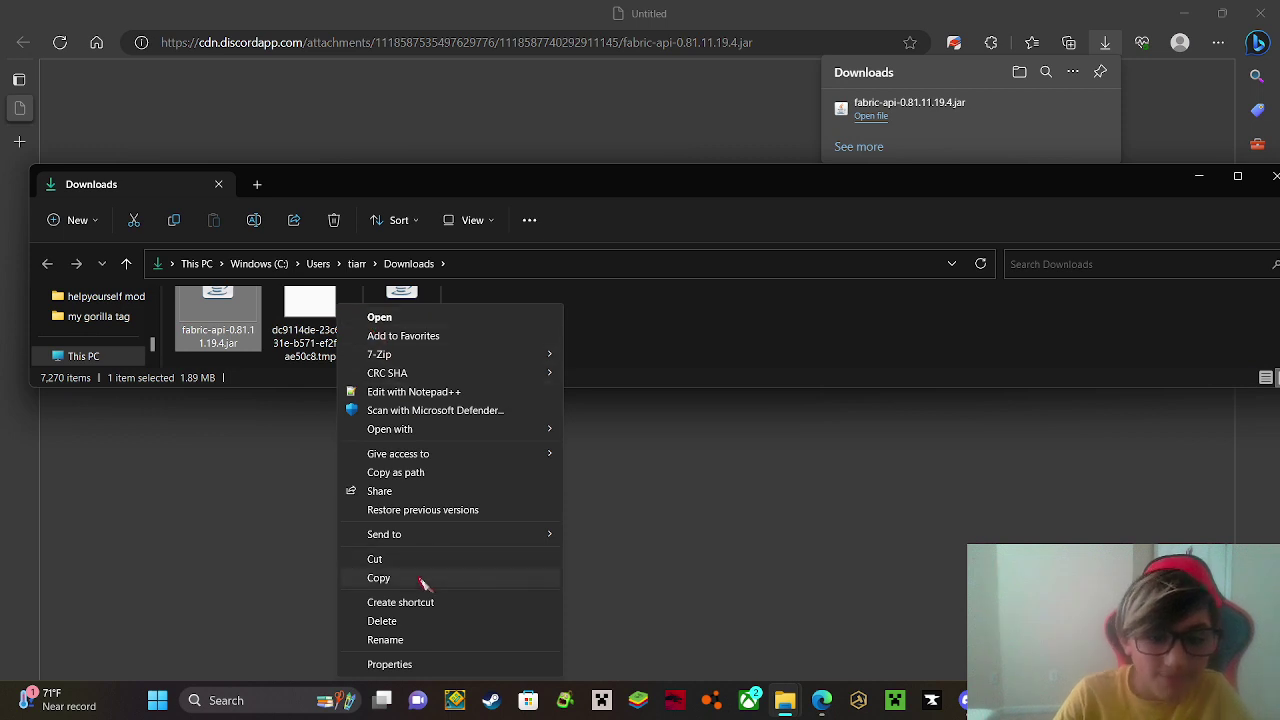
{"action": "left_click", "coordinate": [424, 580]}
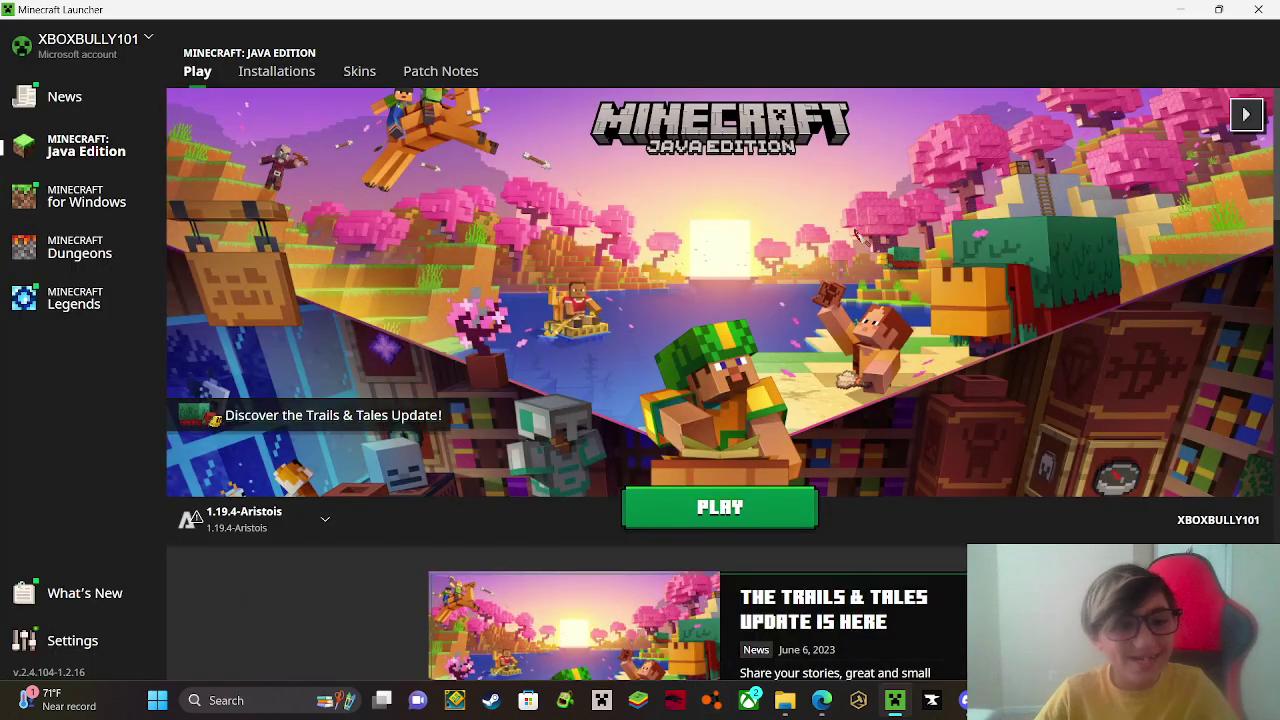
In the Minecraft Launcher, open the game folder of the fabric-loader-1.19.4 installation and go into its mods folder
{"action": "left_click", "coordinate": [301, 70]}
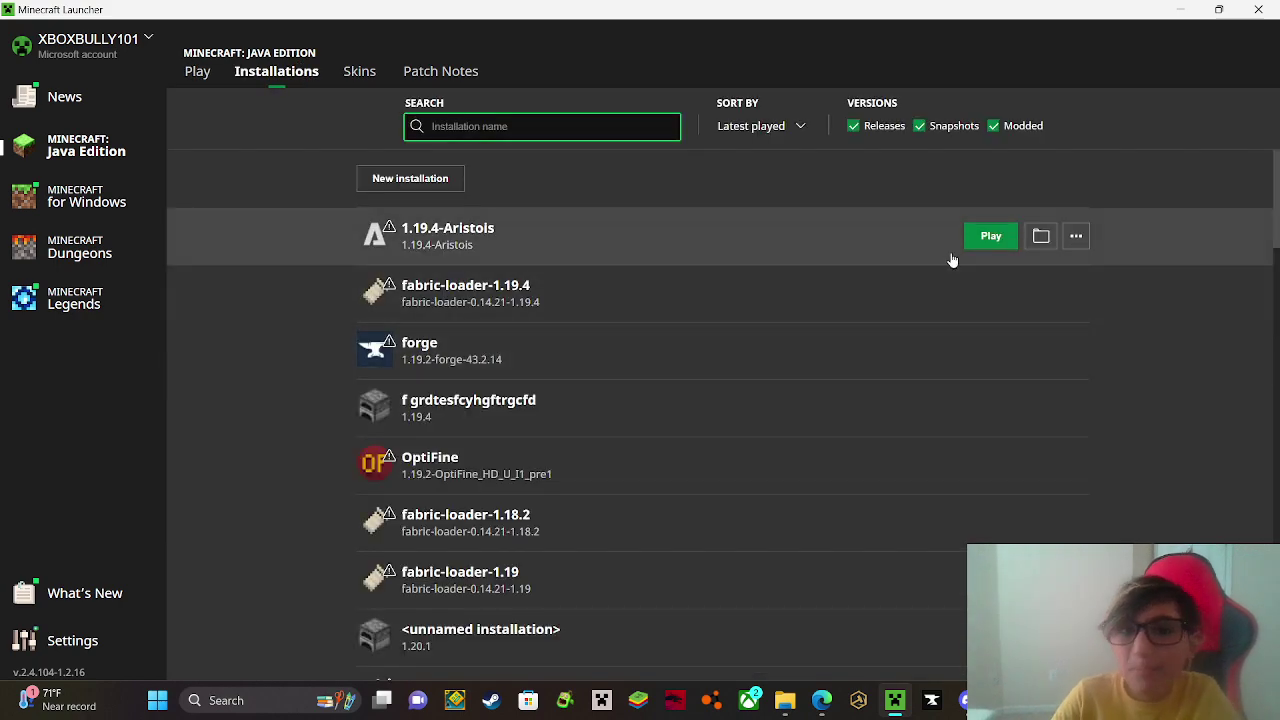
{"action": "left_click", "coordinate": [1046, 292]}
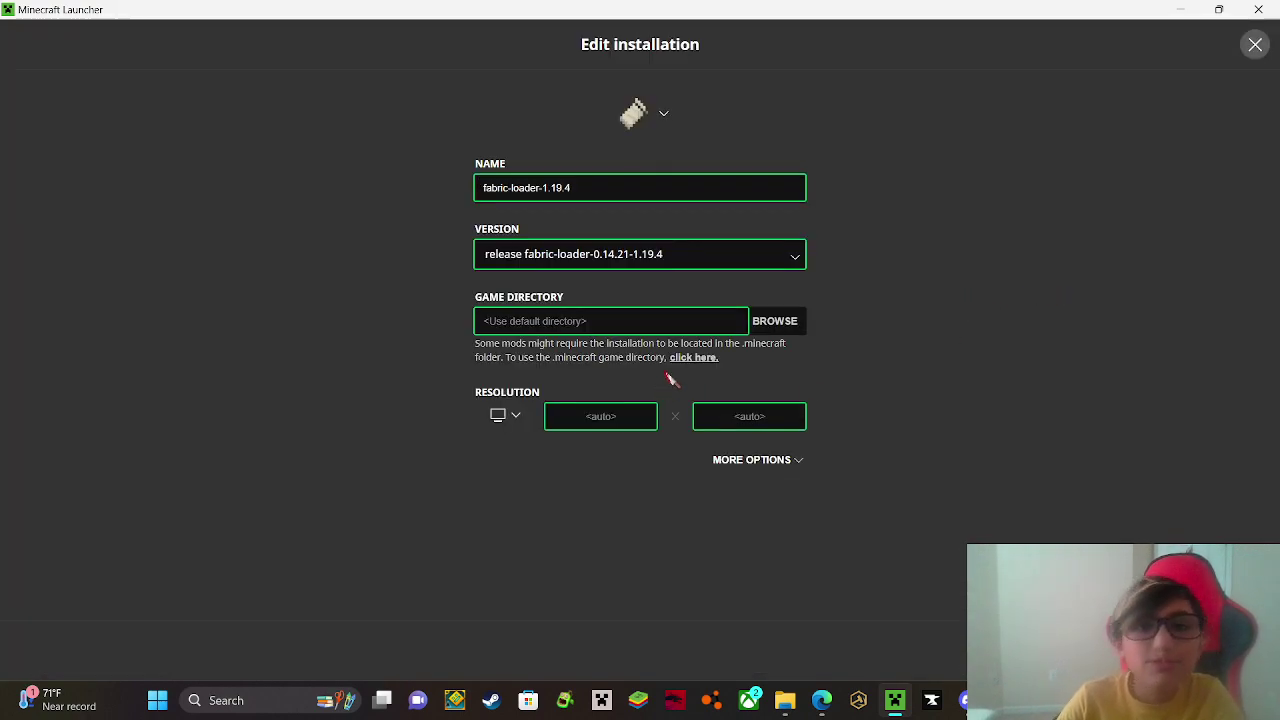
{"action": "key", "text": "Escape"}
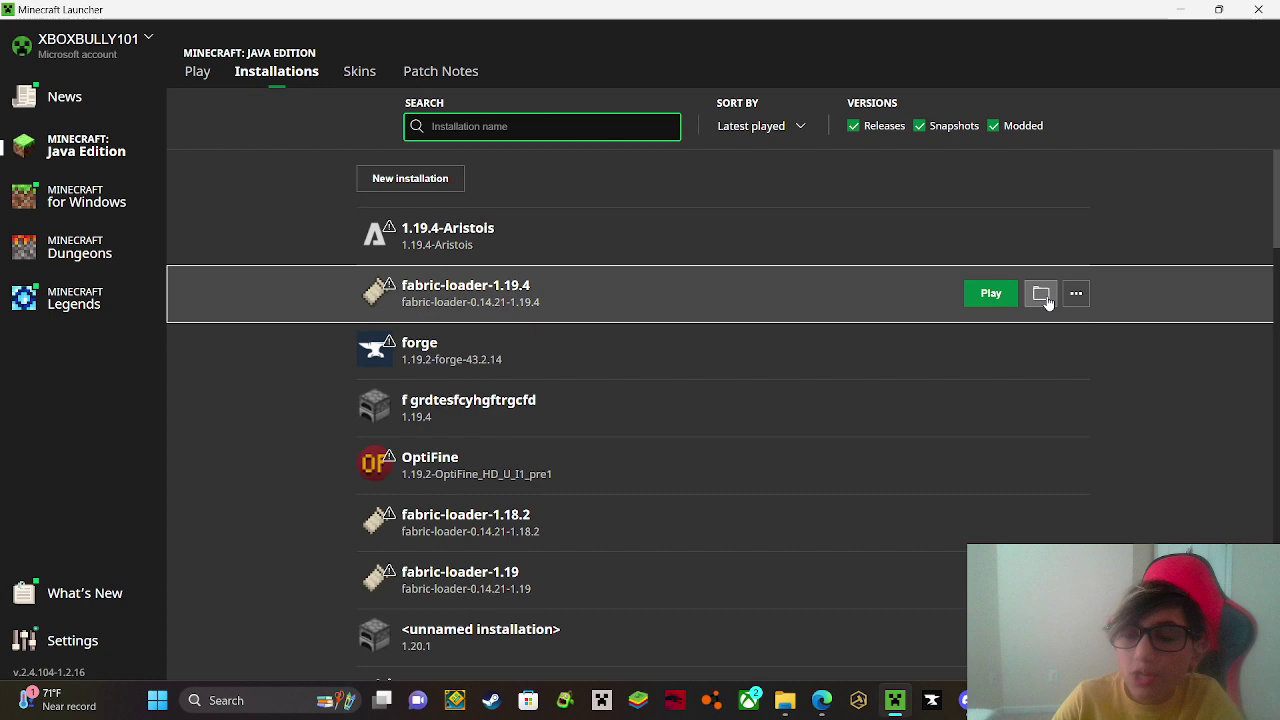
{"action": "left_click", "coordinate": [1040, 297]}
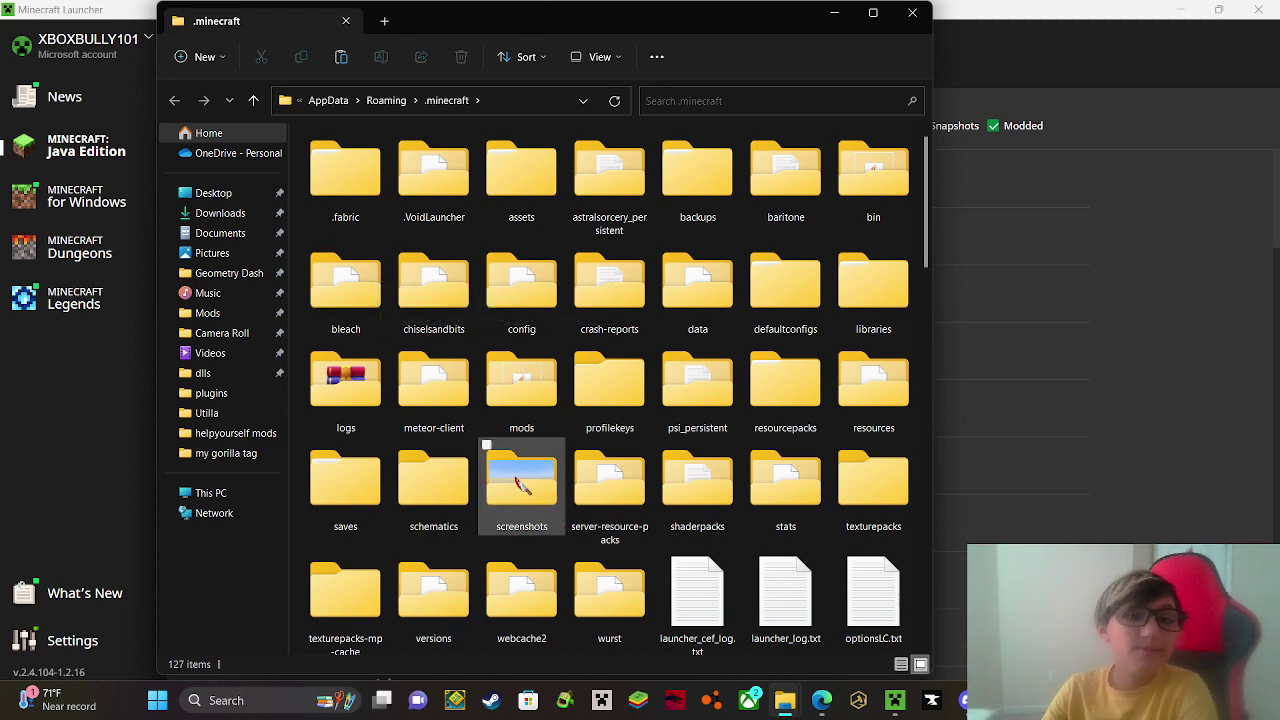
{"action": "double_click", "coordinate": [535, 415]}
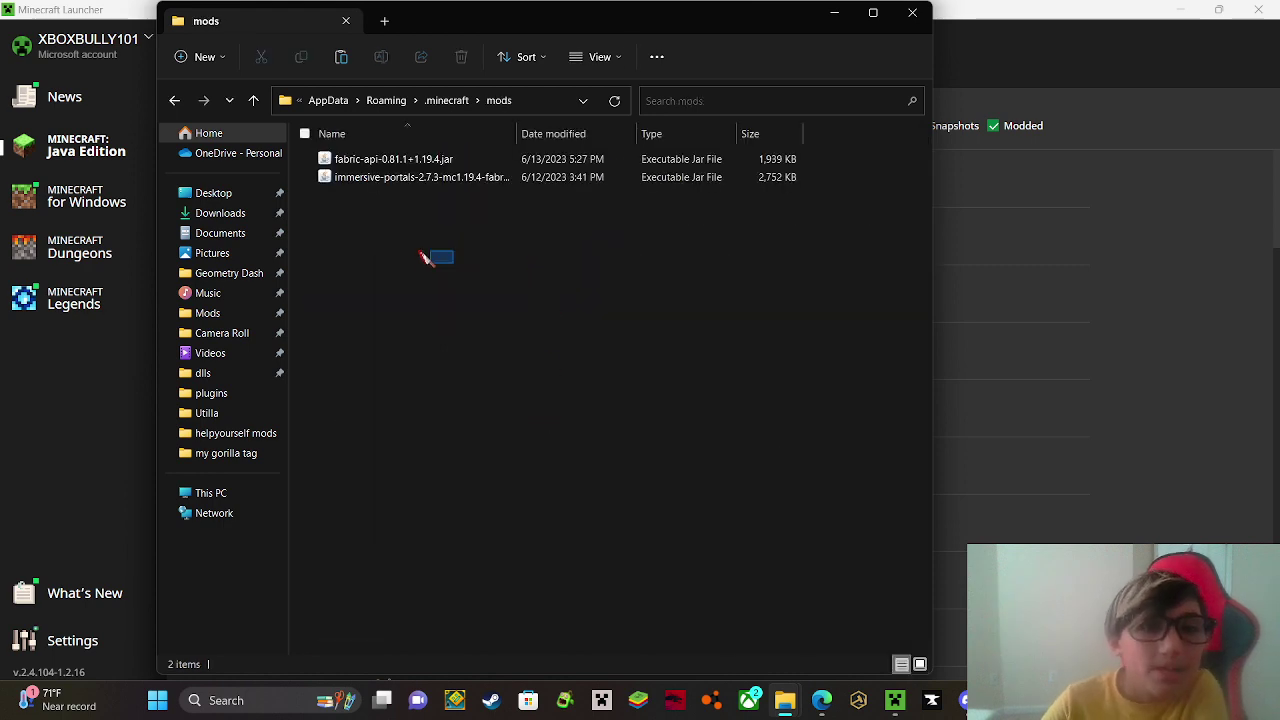
Delete the immersive-portals-2.7.3 and fabric-api-0.81.1+1.19.4.jar files from the mods folder
{"action": "left_click_drag", "start_coordinate": [424, 258], "coordinate": [476, 176]}
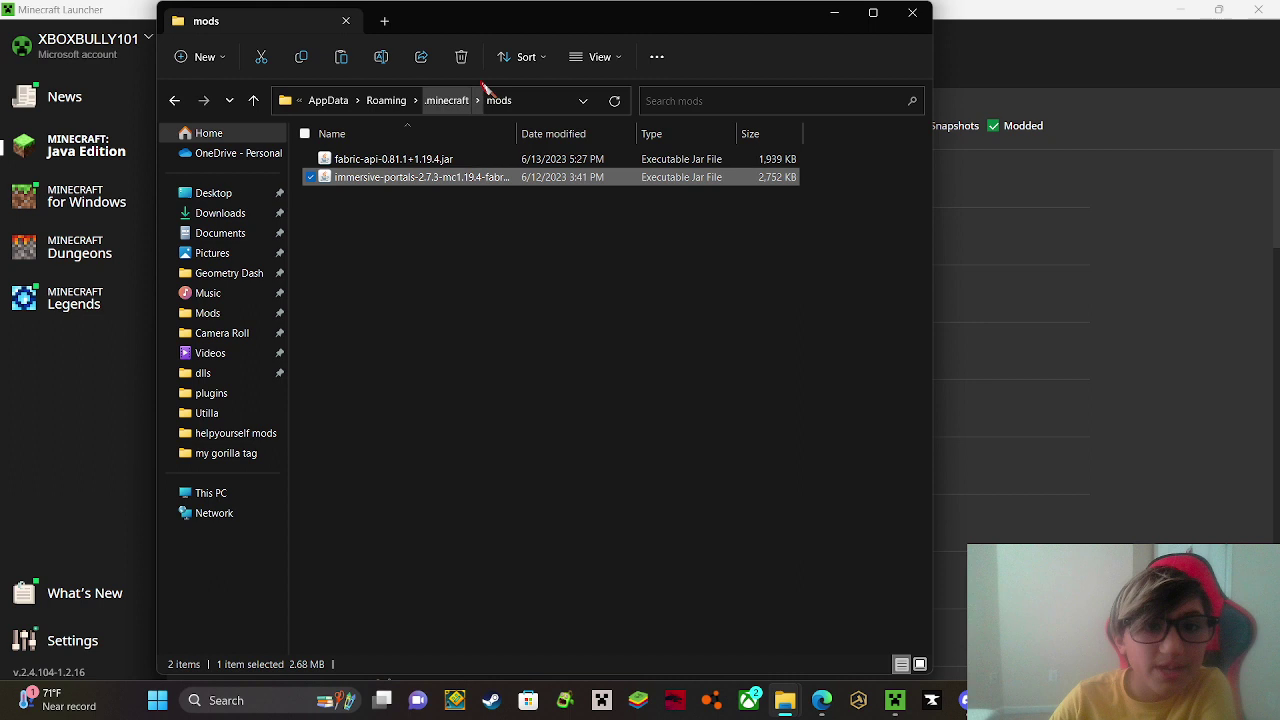
{"action": "left_click", "coordinate": [462, 57]}
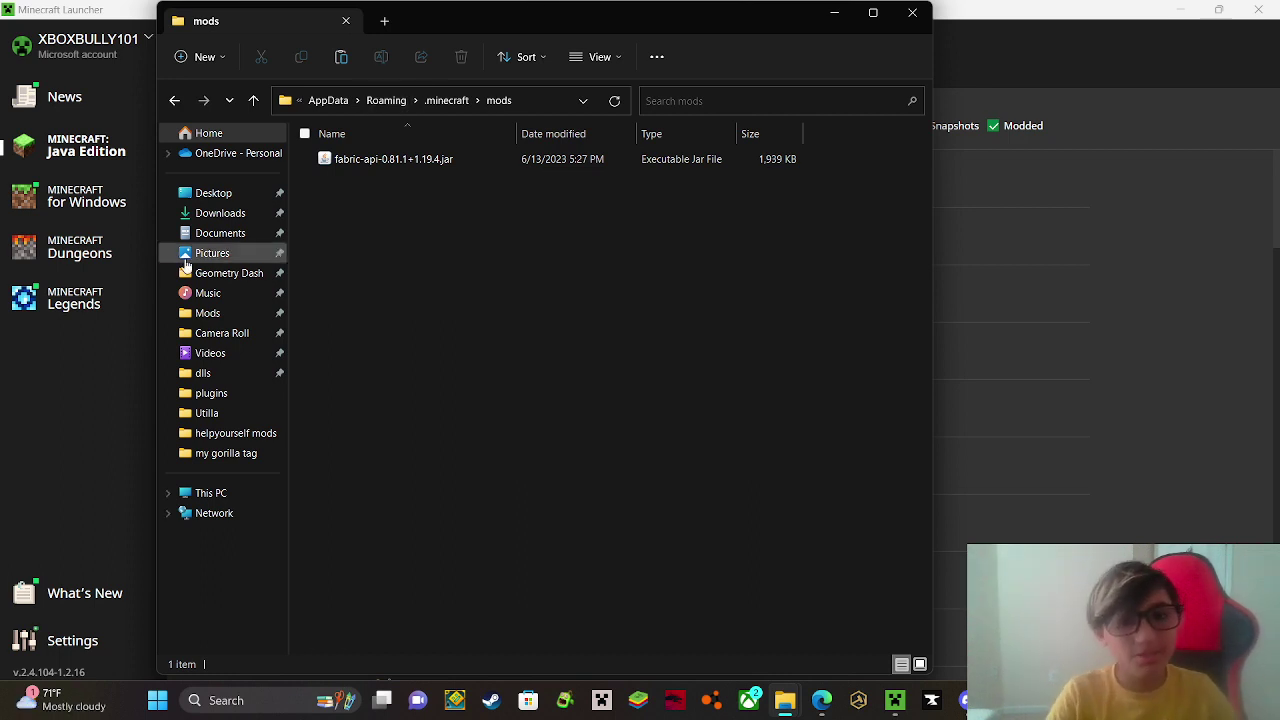
{"action": "left_click", "coordinate": [478, 160]}
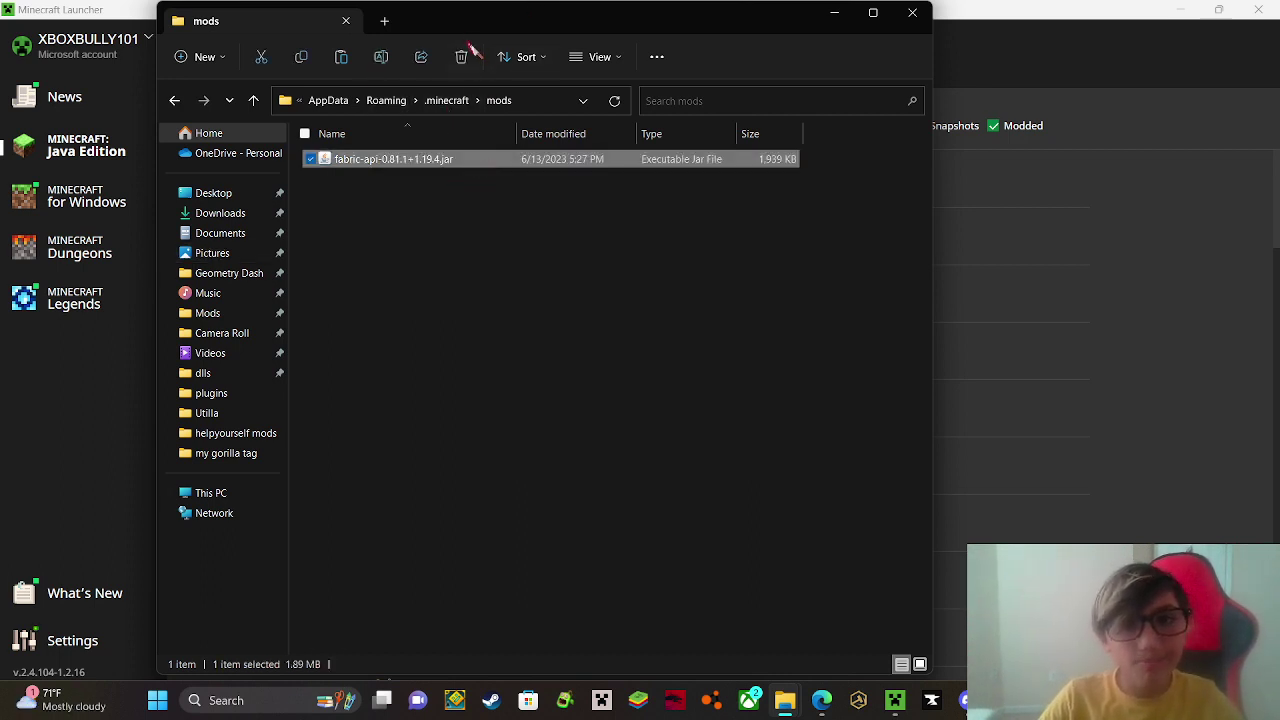
{"action": "left_click", "coordinate": [462, 55]}
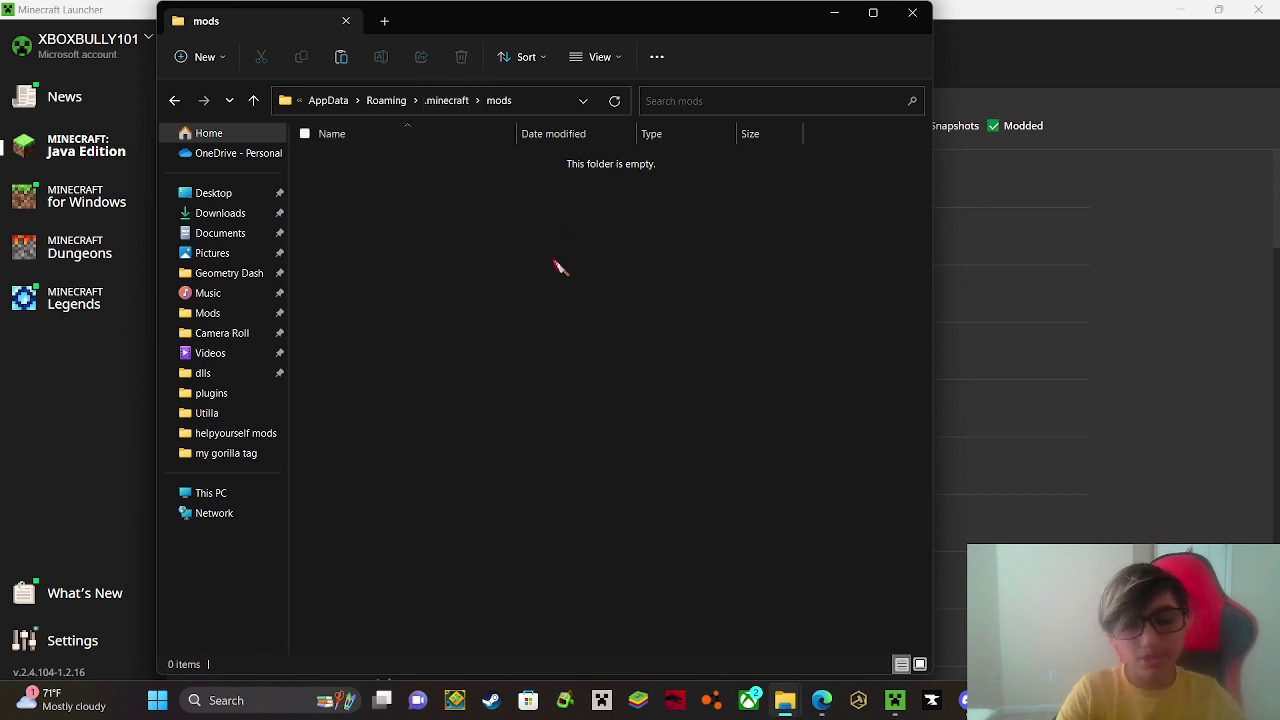
Paste the copied fabric-api-0.81.11.19.4.jar into the empty mods folder
{"action": "right_click", "coordinate": [500, 311]}
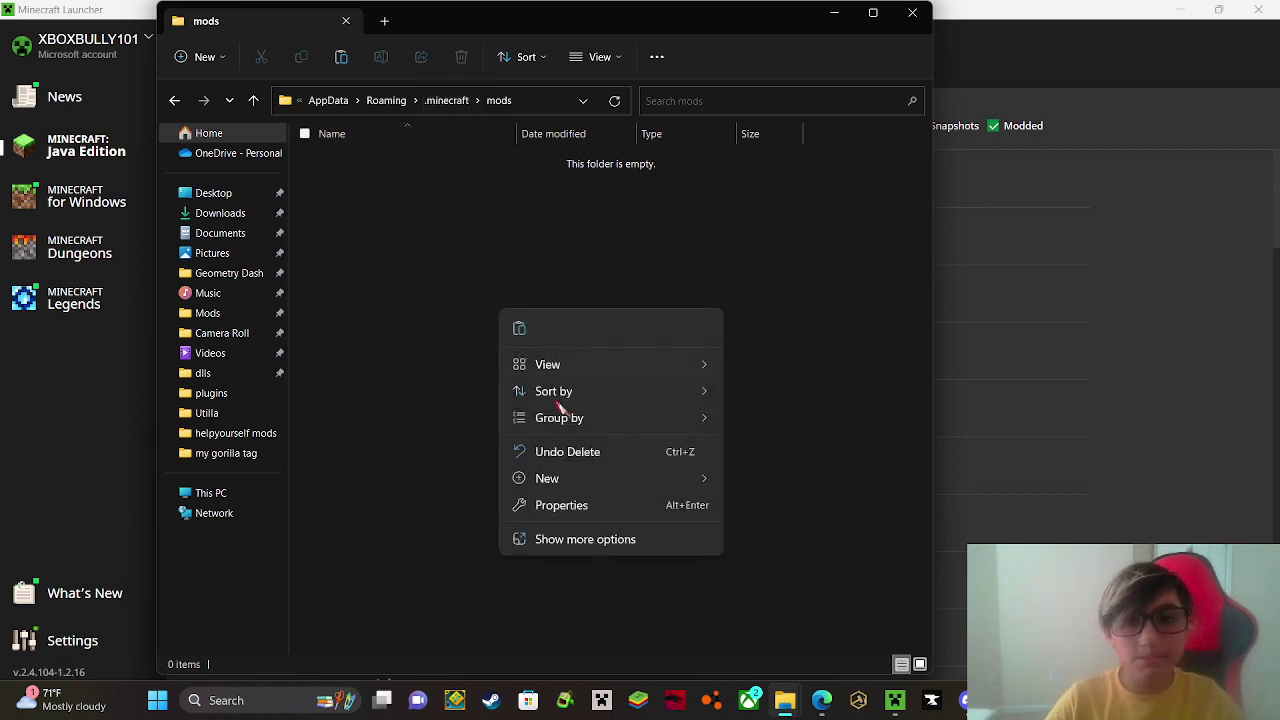
{"action": "left_click", "coordinate": [624, 537]}
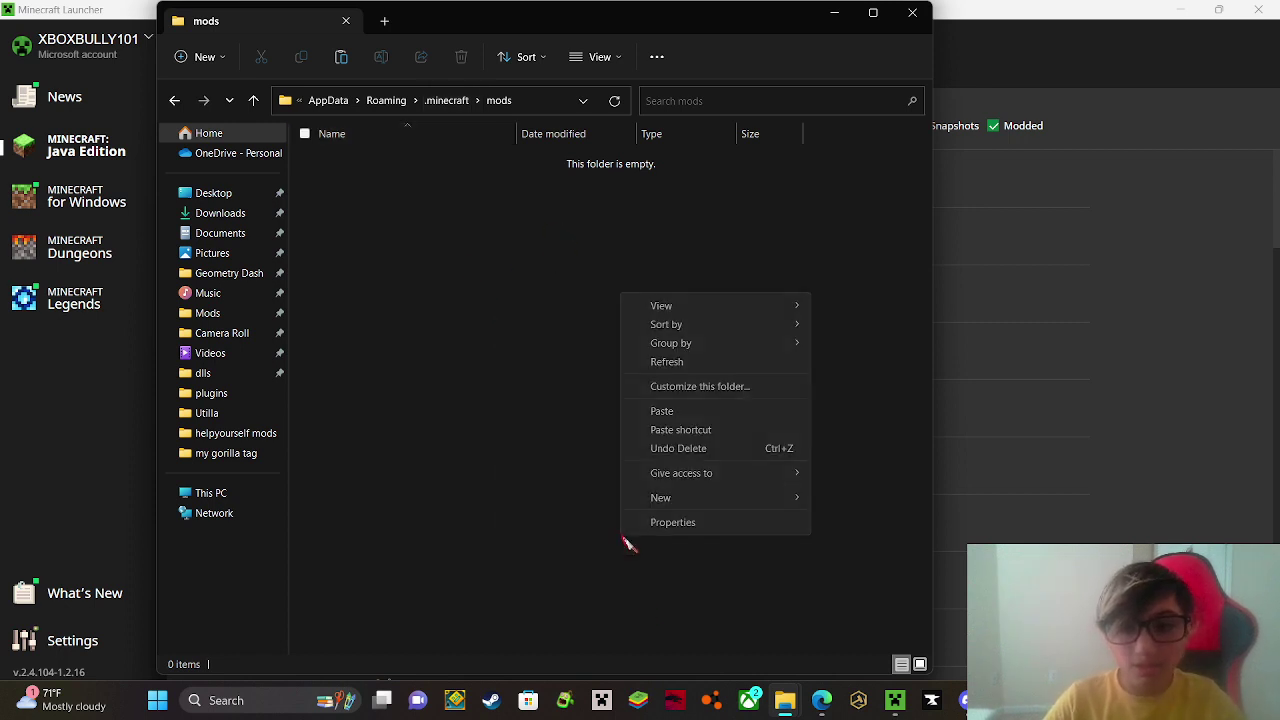
{"action": "left_click", "coordinate": [663, 413]}
{"action": "left_click", "coordinate": [510, 360]}
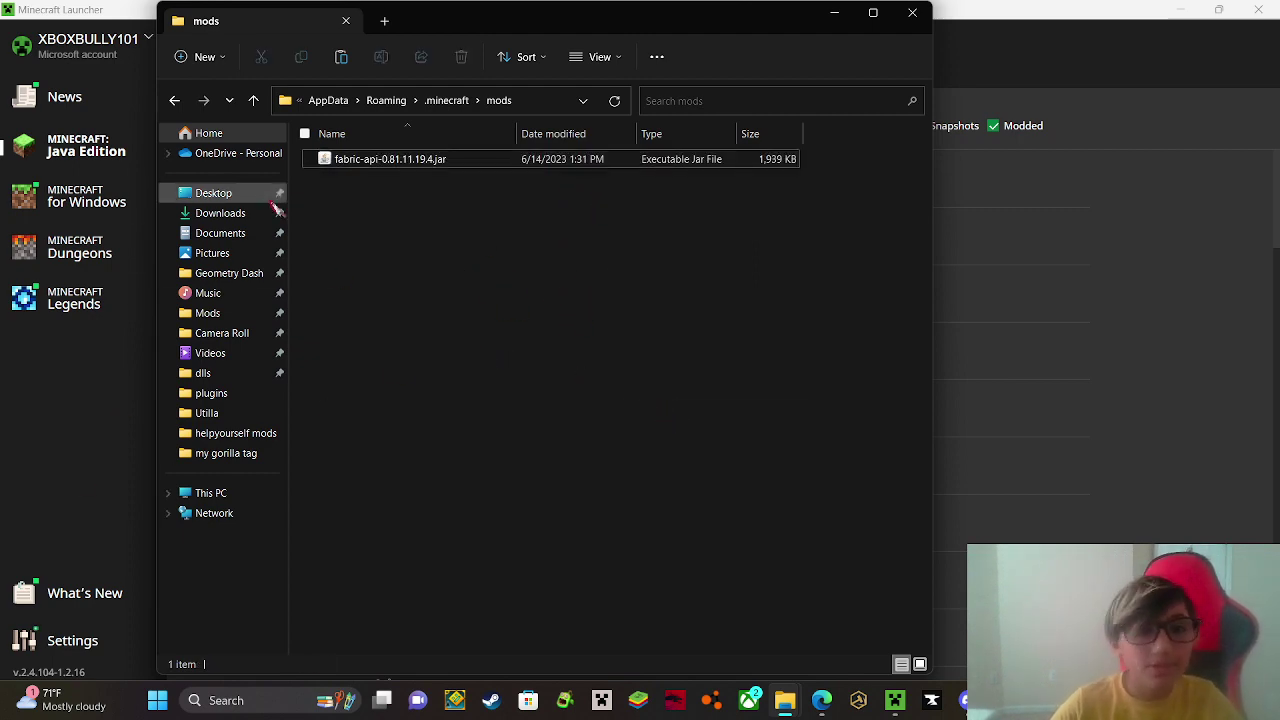
Find Wurst-Client-v7.35.1-MC1.19.4.jar in the Downloads folder and copy it
{"action": "left_click", "coordinate": [240, 193]}
{"action": "left_click", "coordinate": [270, 214]}
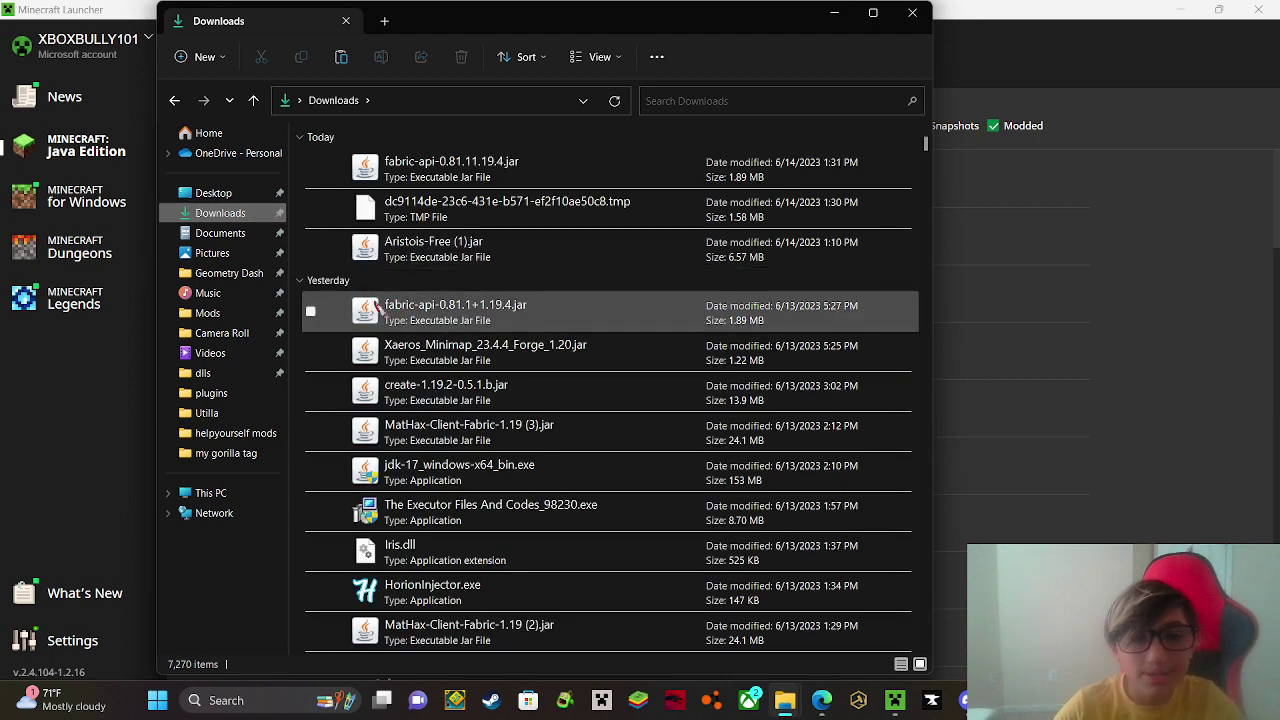
{"action": "scroll", "coordinate": [478, 430], "scroll_direction": "down", "scroll_amount": 1}
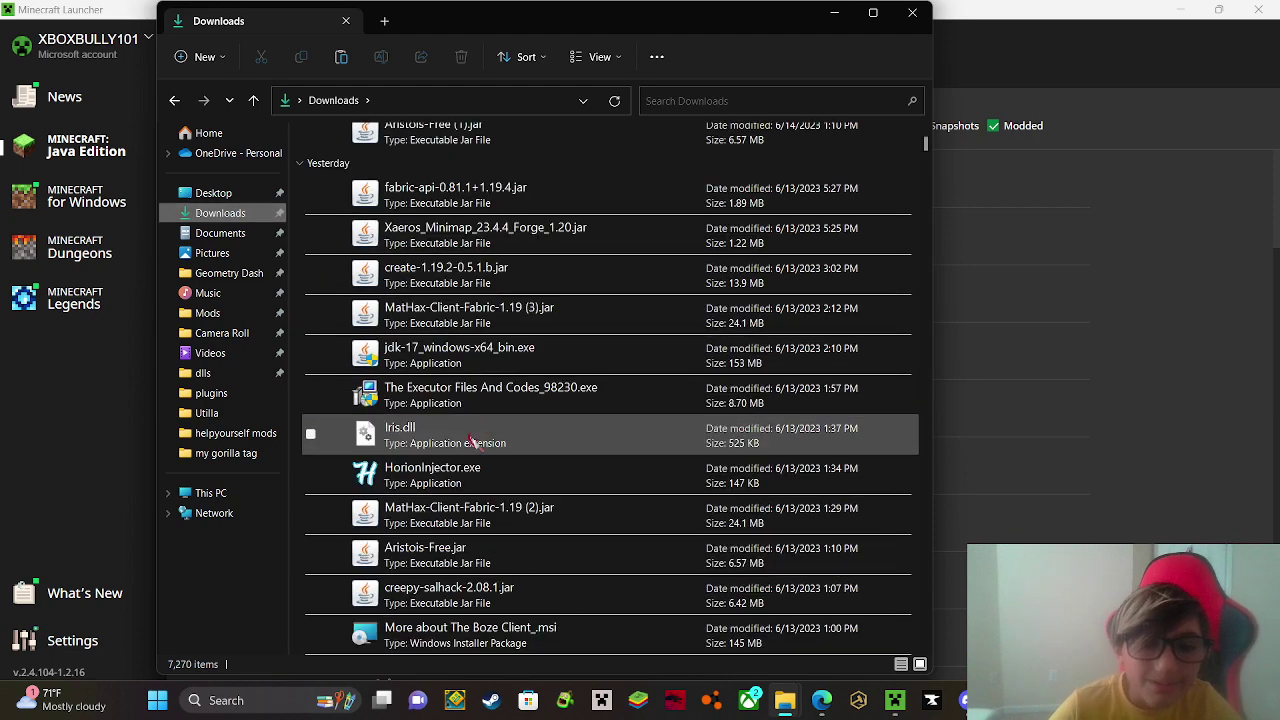
{"action": "scroll", "coordinate": [478, 508], "scroll_direction": "down", "scroll_amount": 2}
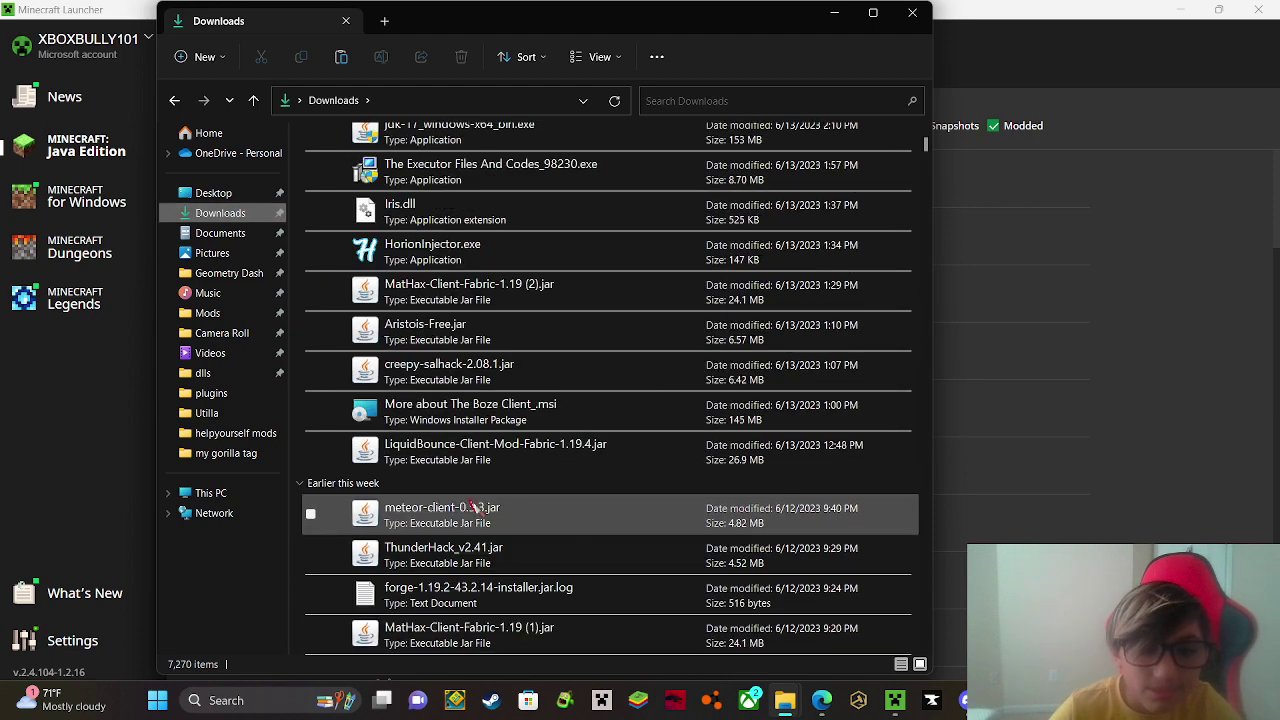
{"action": "scroll", "coordinate": [476, 508], "scroll_direction": "down", "scroll_amount": 1}
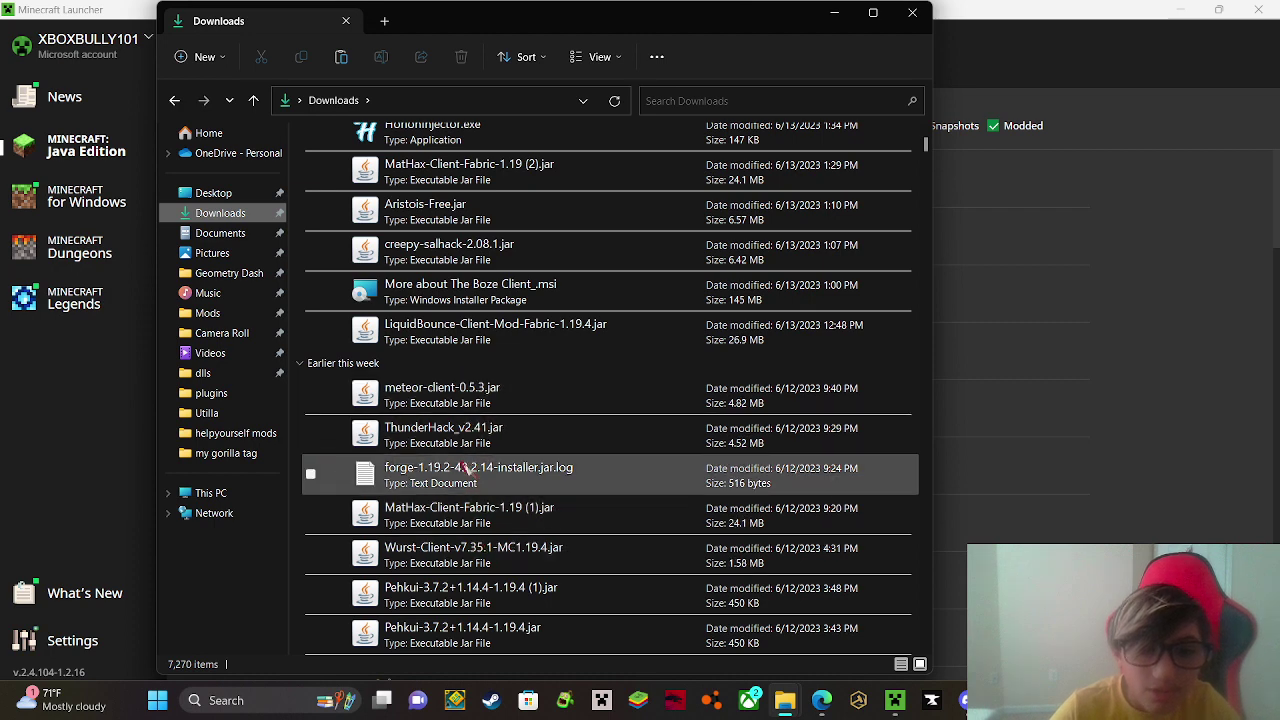
{"action": "left_click", "coordinate": [455, 550]}
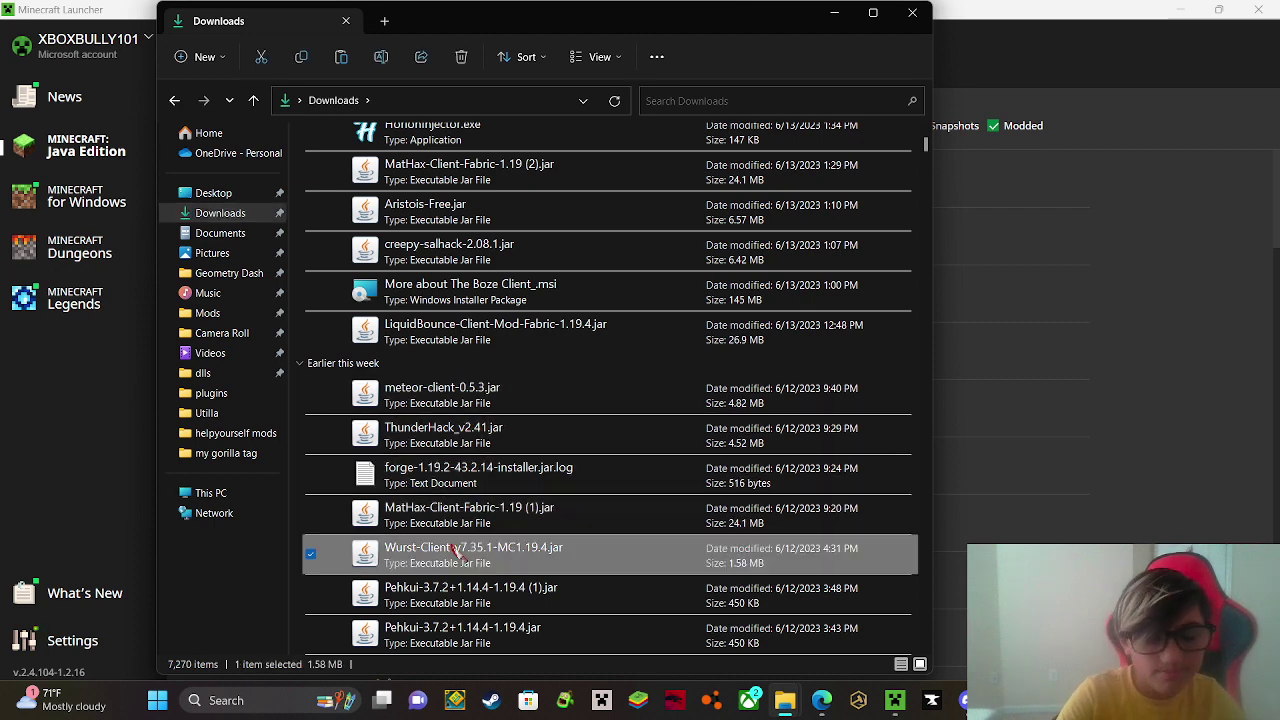
{"action": "right_click", "coordinate": [455, 550]}
{"action": "left_click", "coordinate": [510, 527]}
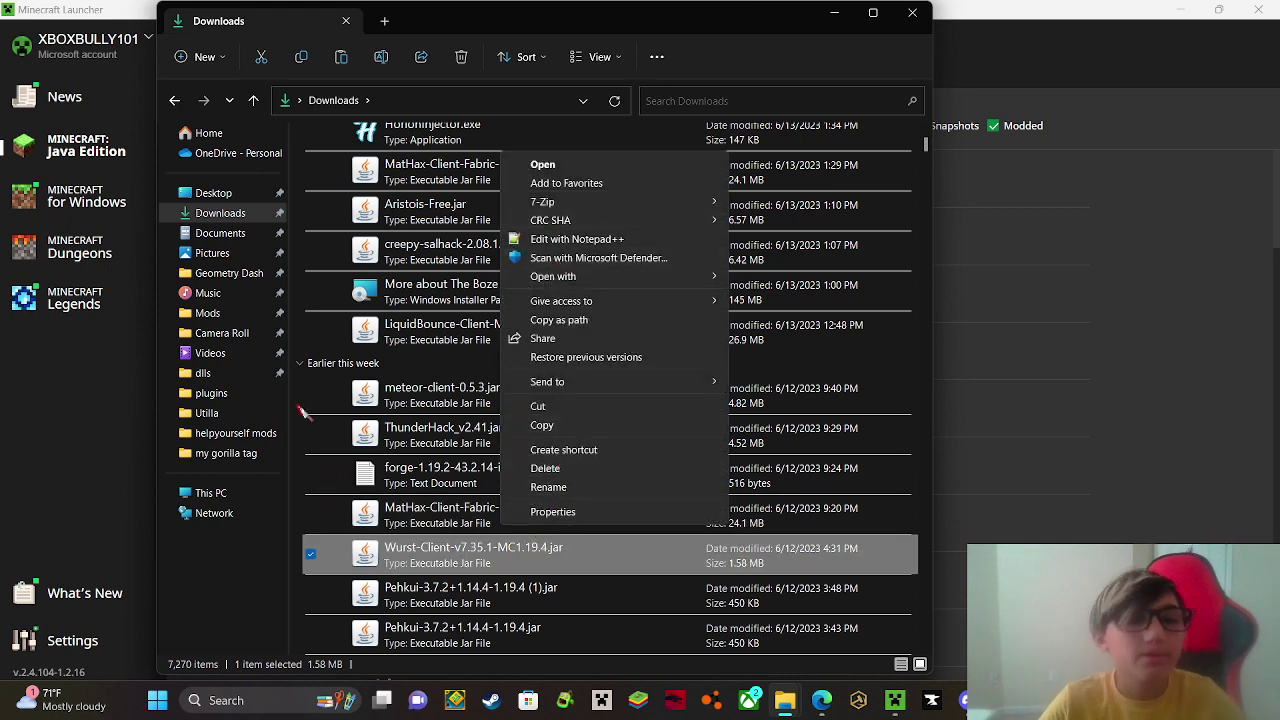
Return to the mods folder, paste the Wurst client file there and close the folder window
{"action": "left_click", "coordinate": [174, 101]}
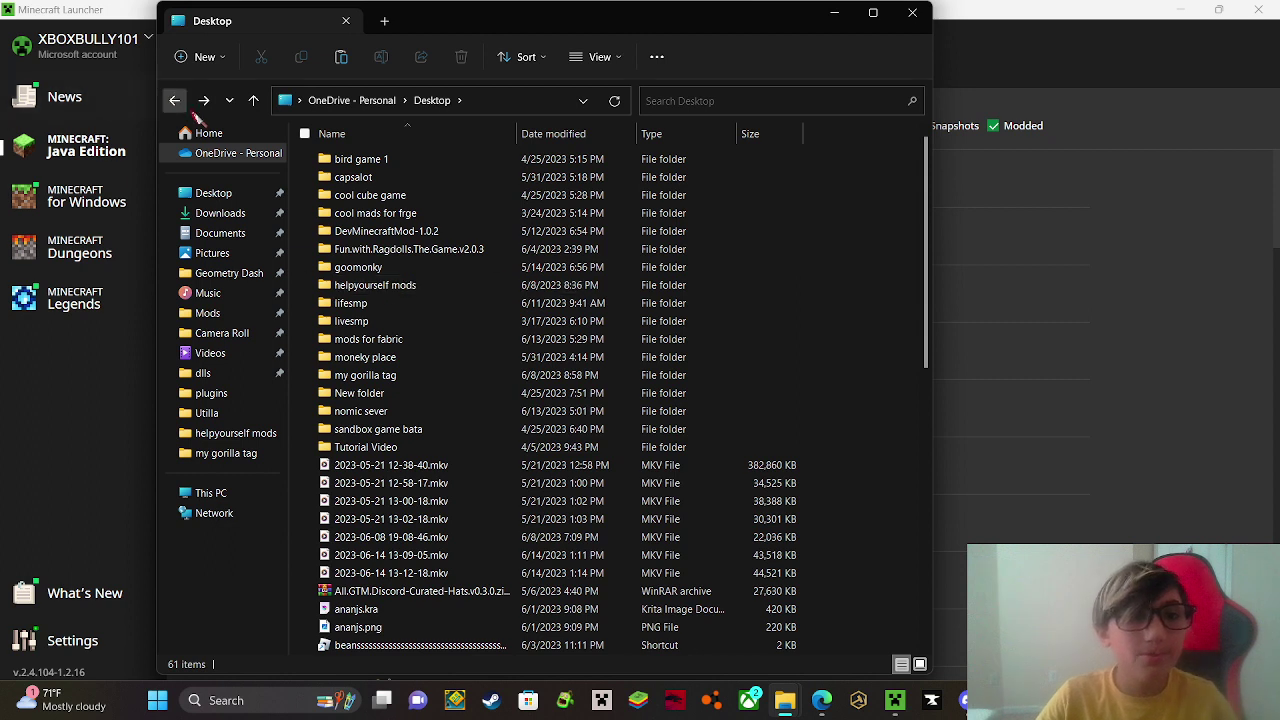
{"action": "left_click", "coordinate": [174, 100]}
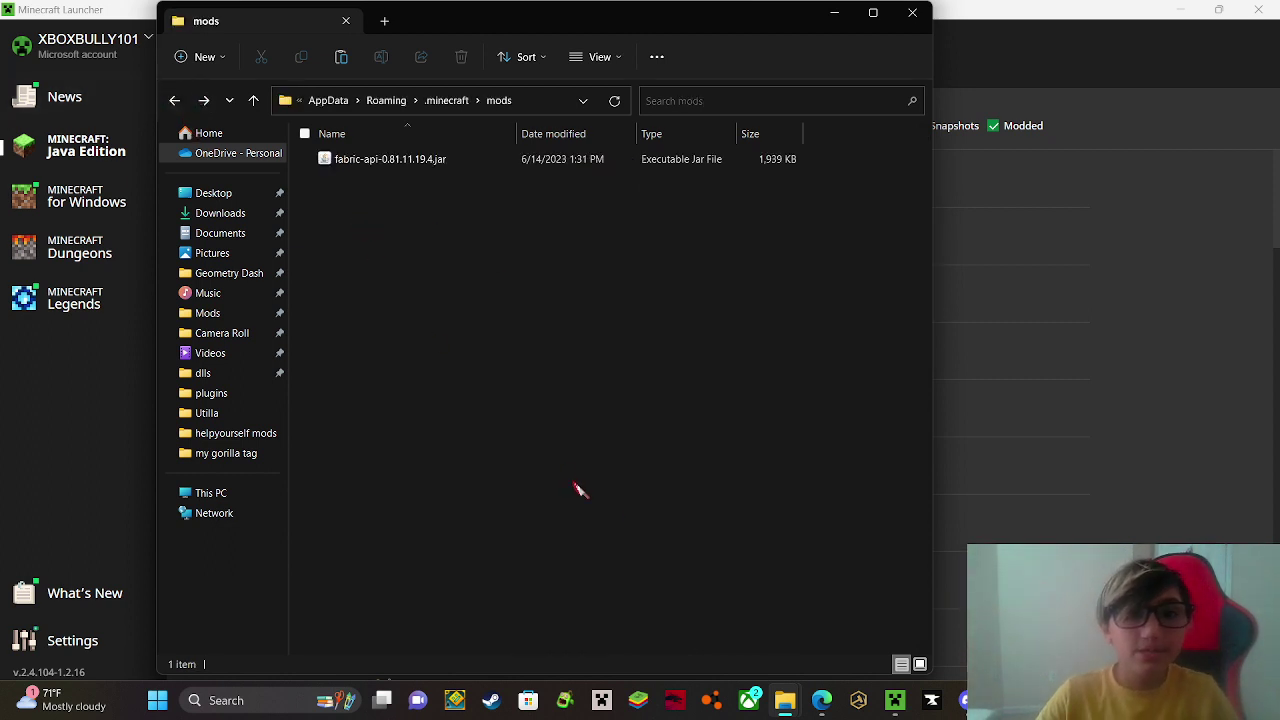
{"action": "key", "text": "ctrl+v"}
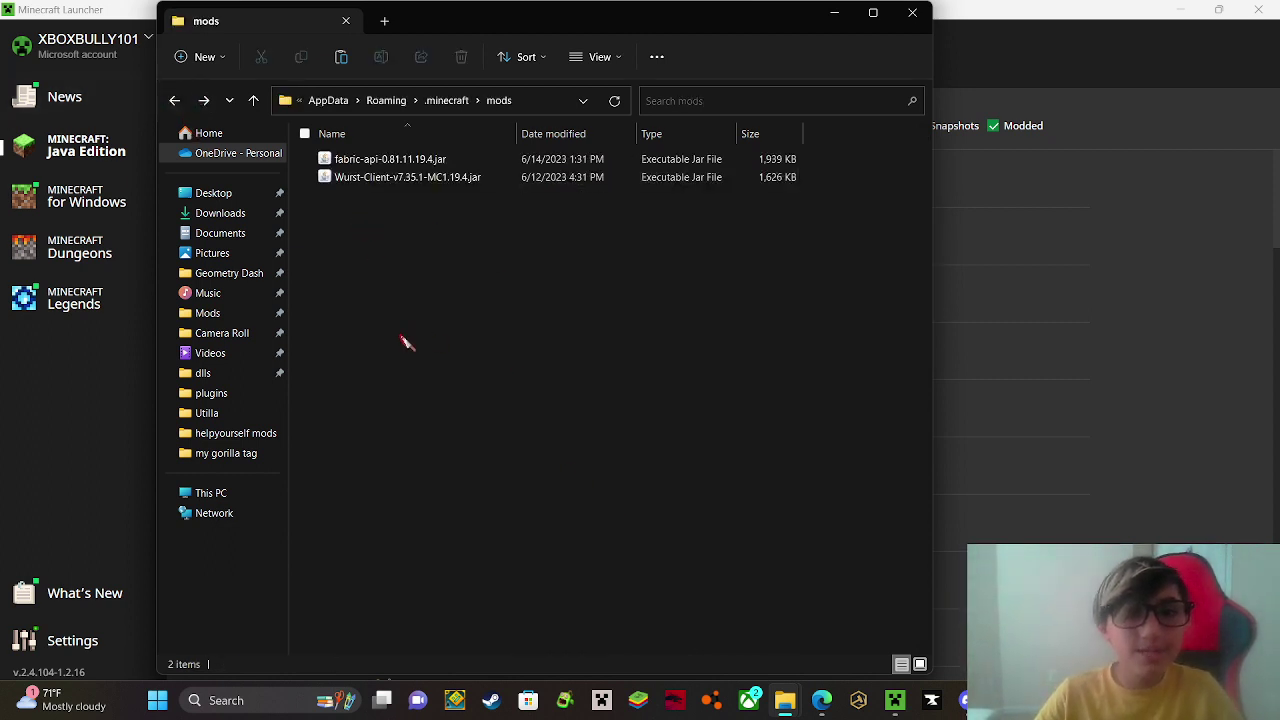
{"action": "left_click", "coordinate": [912, 12]}
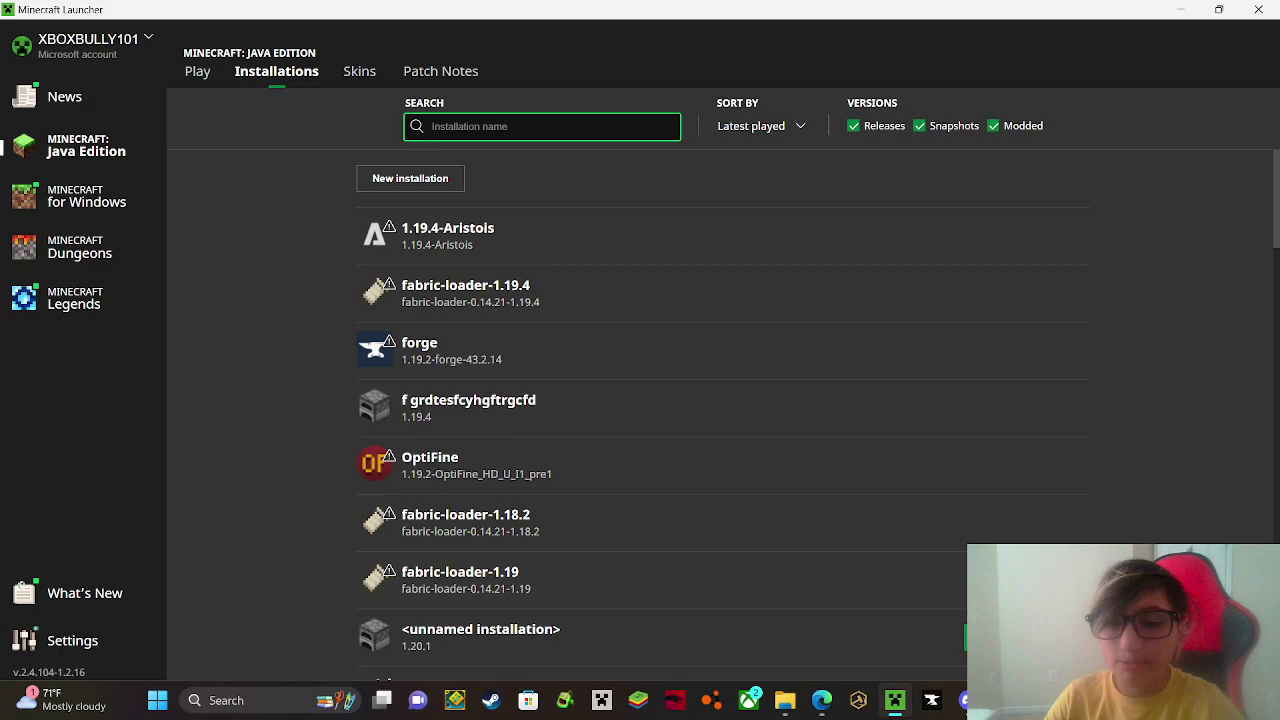
Close the leftover Untitled browser window and the Camera Roll and Downloads folder windows
{"action": "mouse_move", "coordinate": [965, 700]}
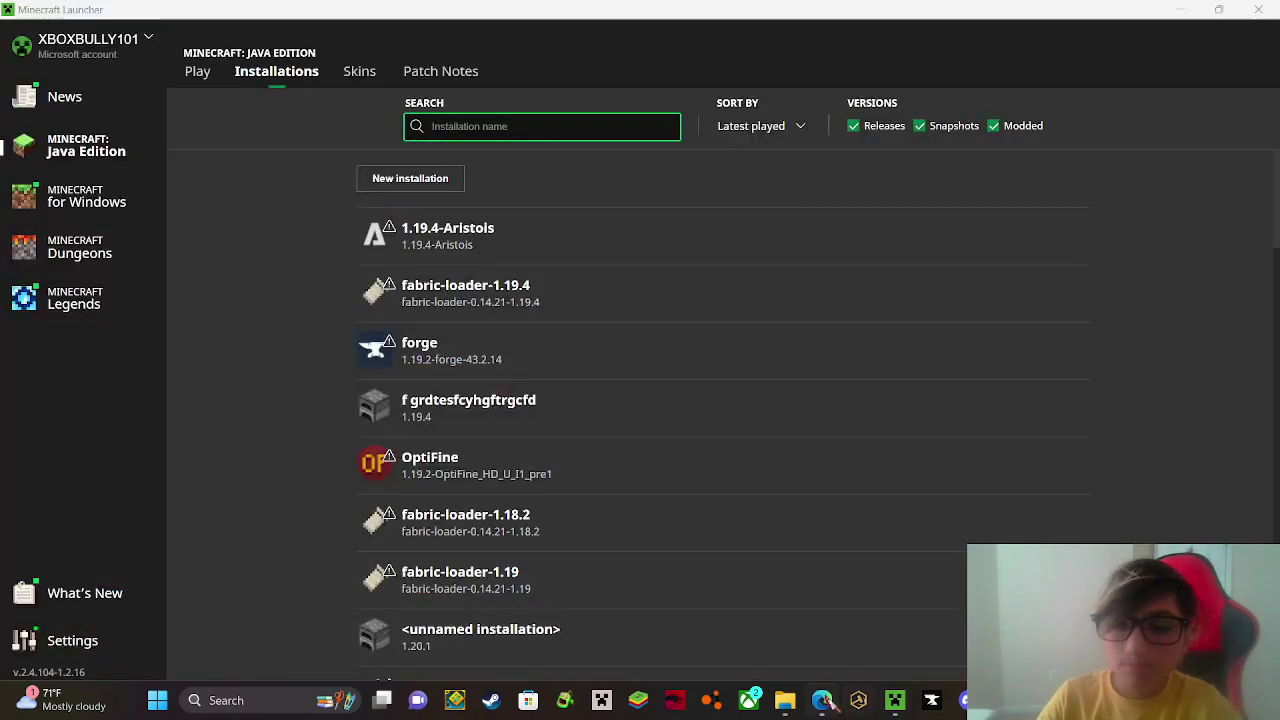
{"action": "mouse_move", "coordinate": [843, 658]}
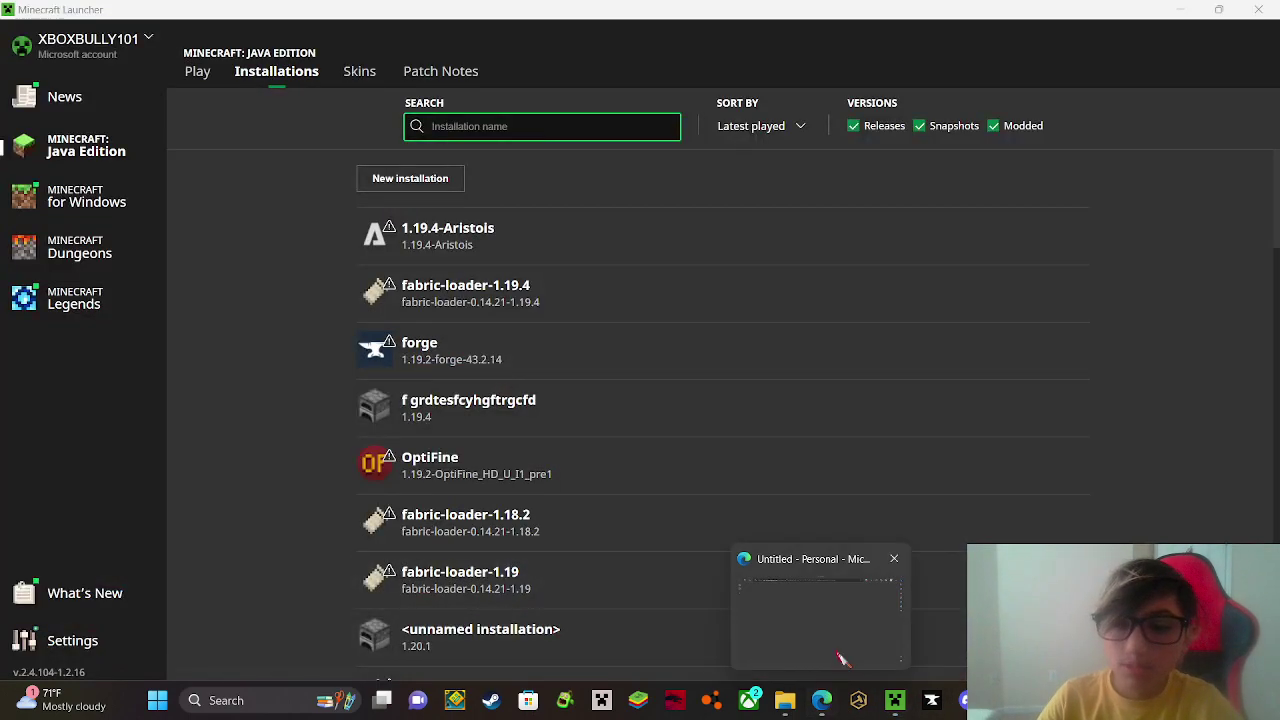
{"action": "left_click", "coordinate": [895, 560]}
{"action": "mouse_move", "coordinate": [785, 700]}
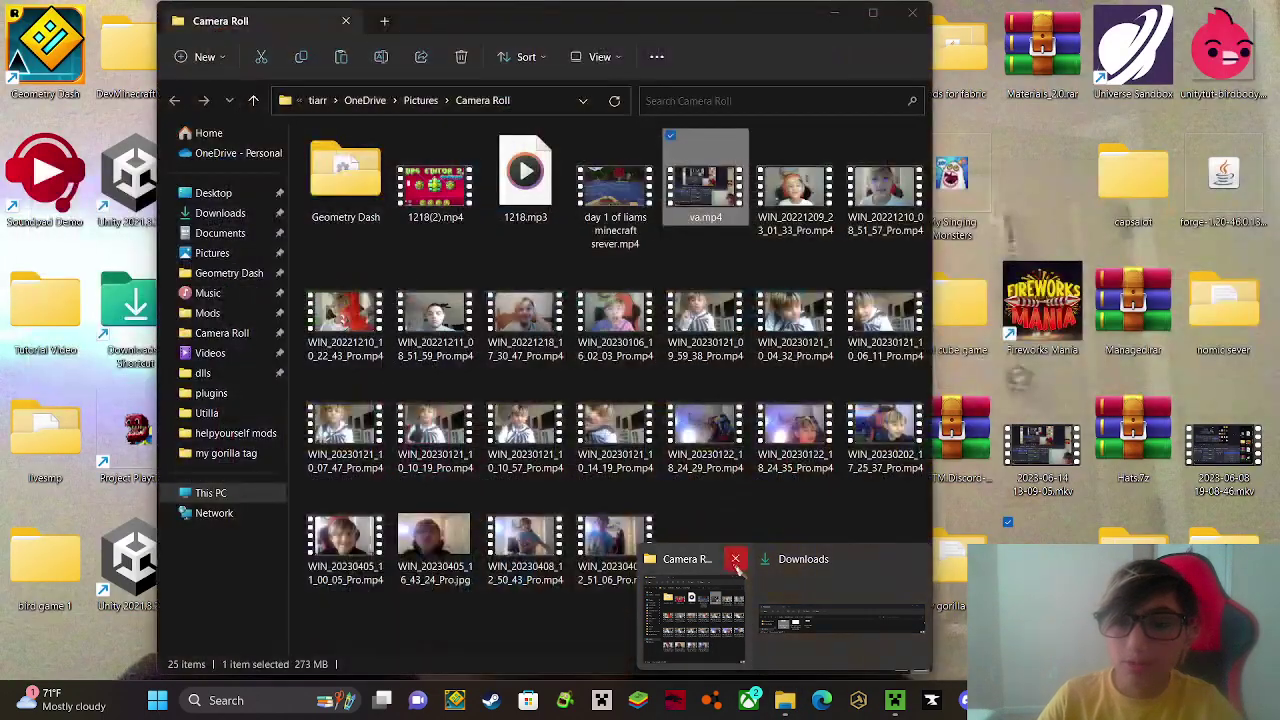
{"action": "left_click", "coordinate": [735, 559]}
{"action": "left_click", "coordinate": [845, 620]}
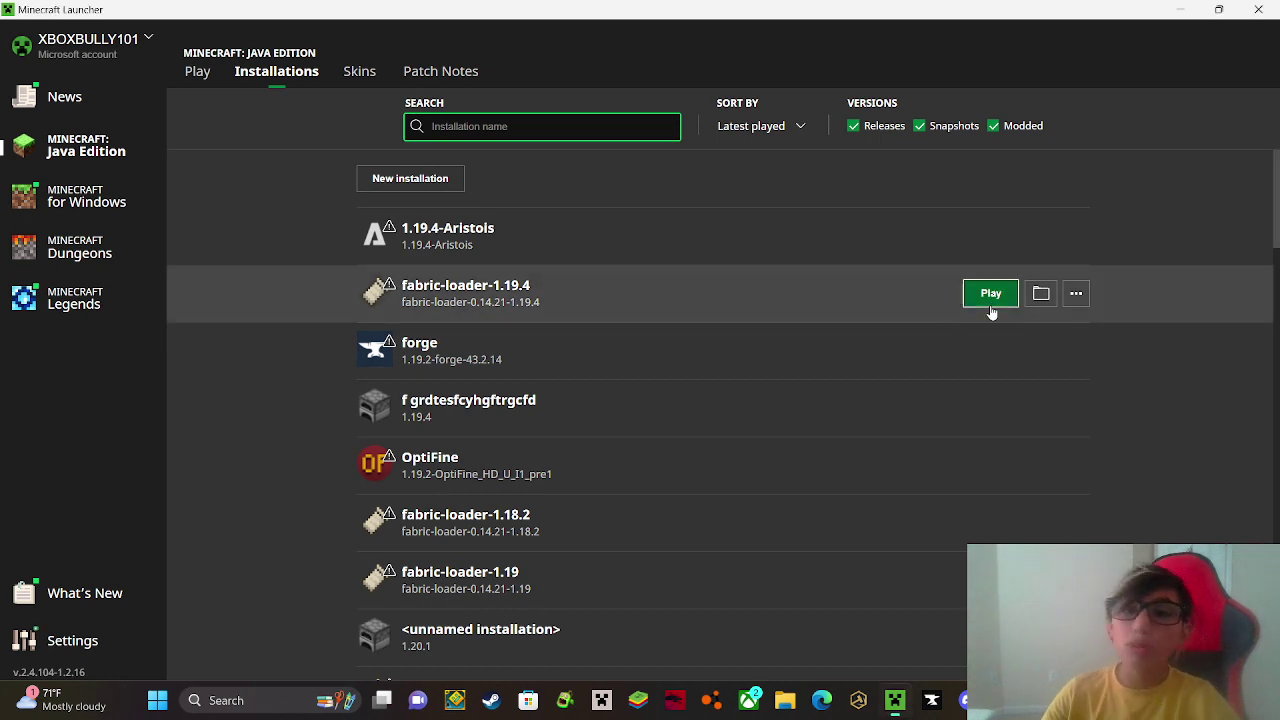
Play the fabric-loader-1.19.4 installation in a maximized window and load the most recent singleplayer world, New World (77)
{"action": "left_click", "coordinate": [993, 300]}
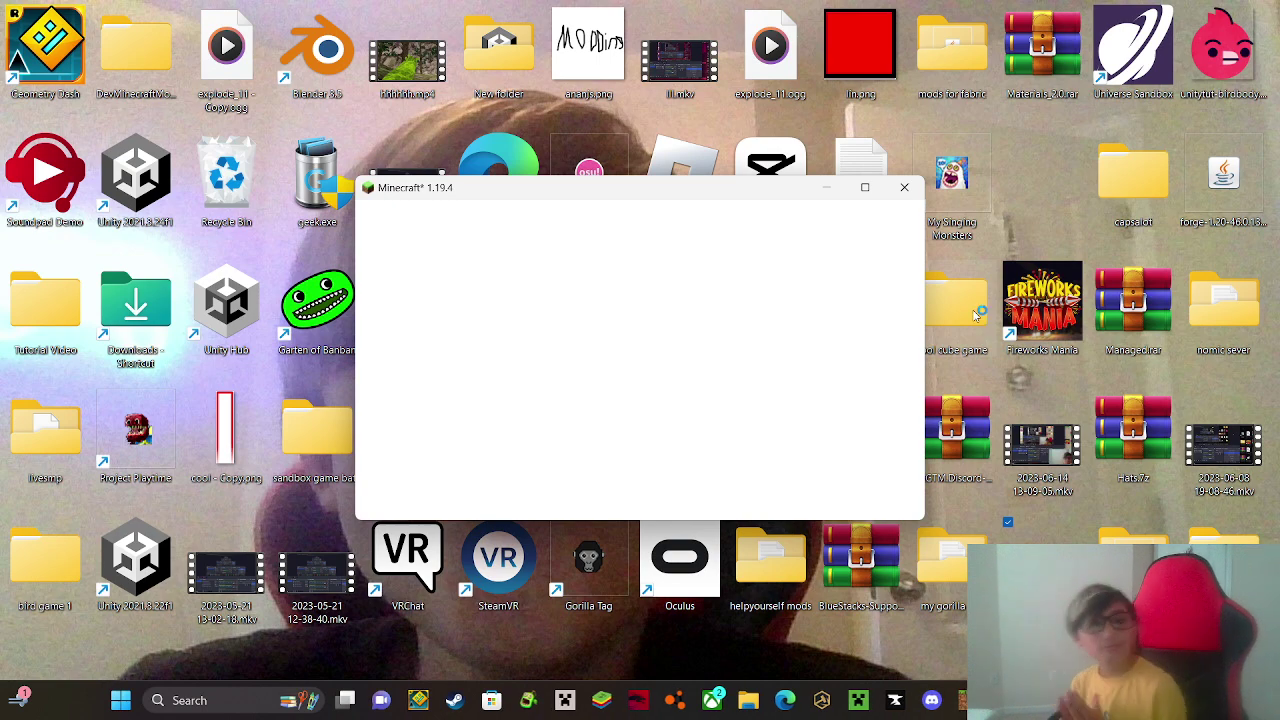
{"action": "left_click", "coordinate": [863, 189]}
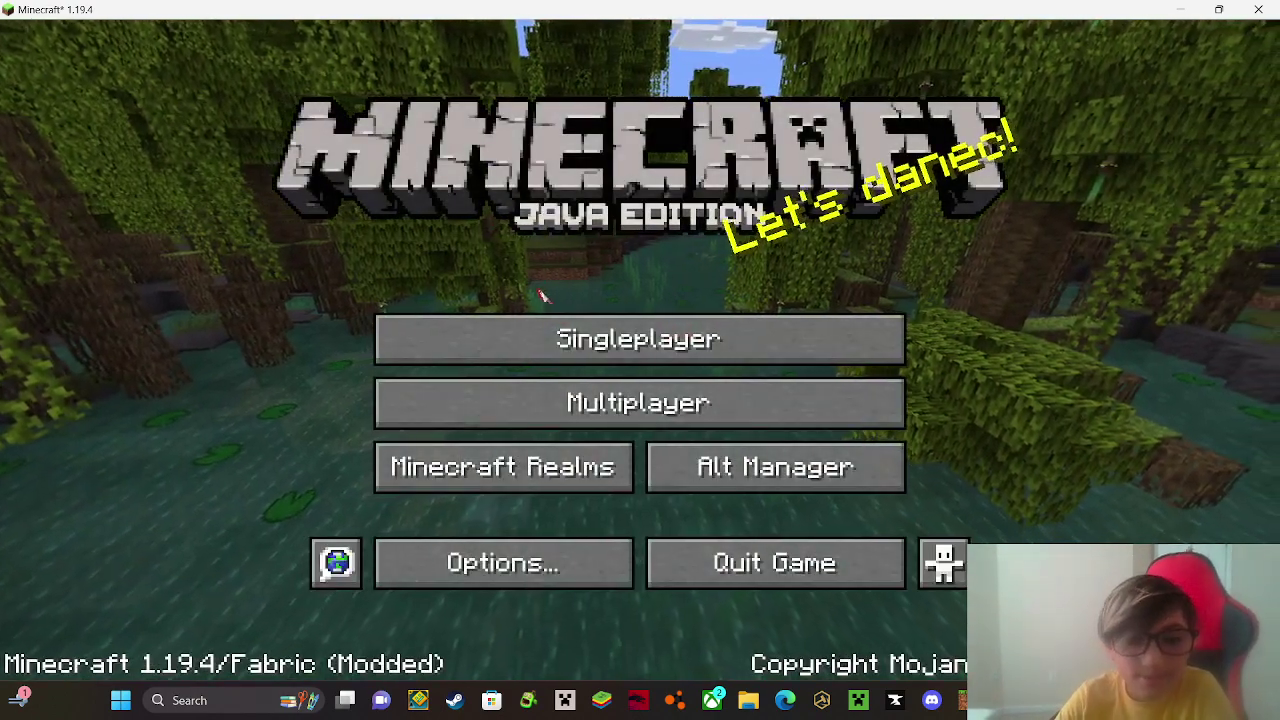
{"action": "left_click", "coordinate": [537, 338]}
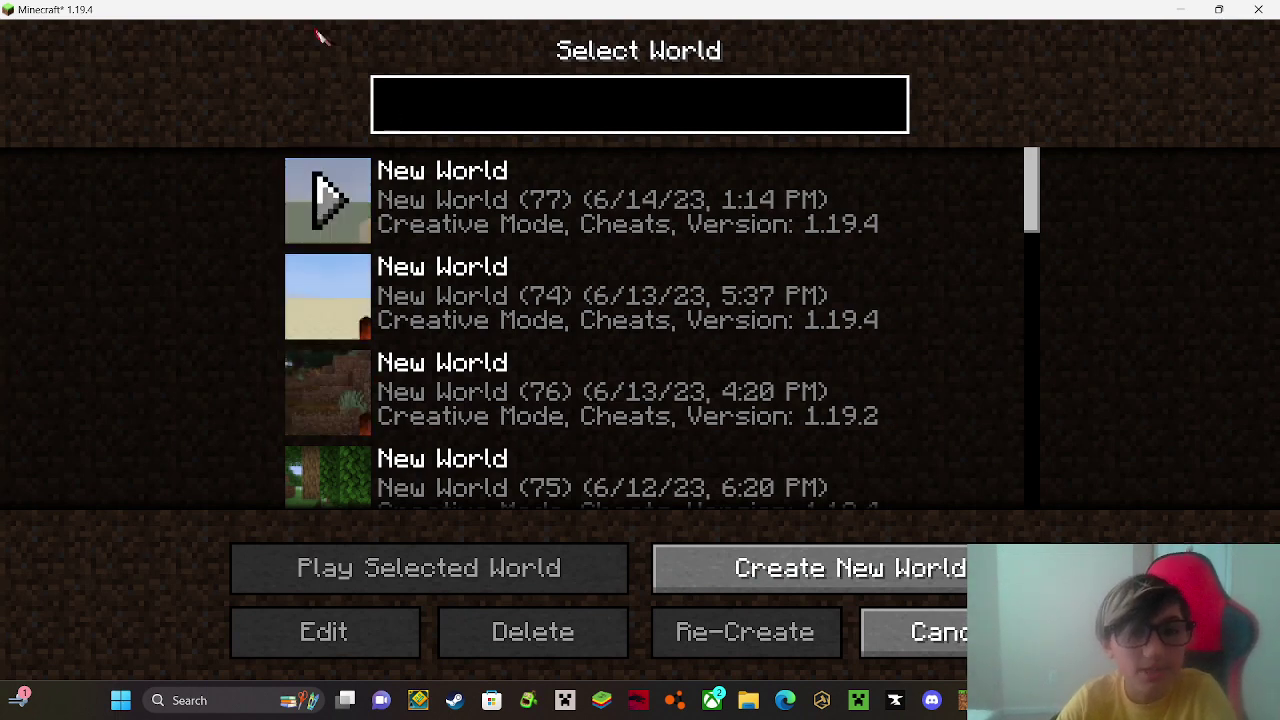
{"action": "left_click", "coordinate": [328, 200]}
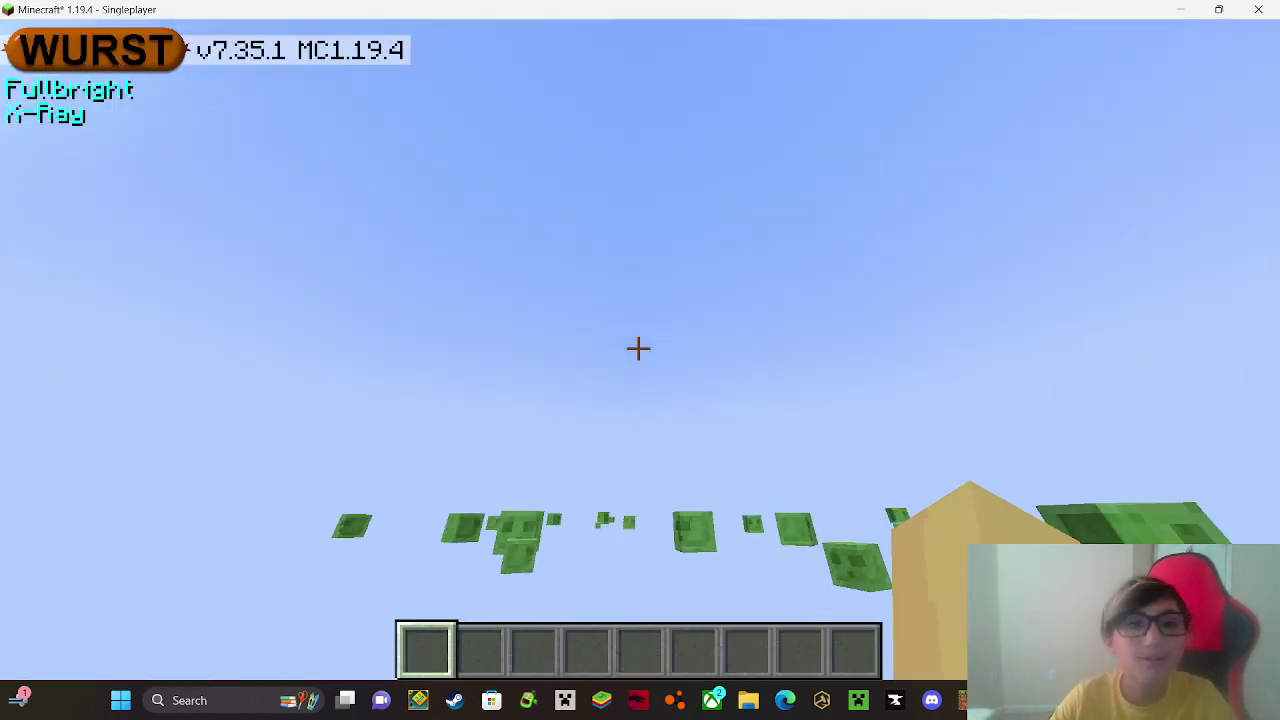
Turn off the X-Ray hack and briefly look through the searchable list of Wurst hacks
{"action": "key", "text": "x"}
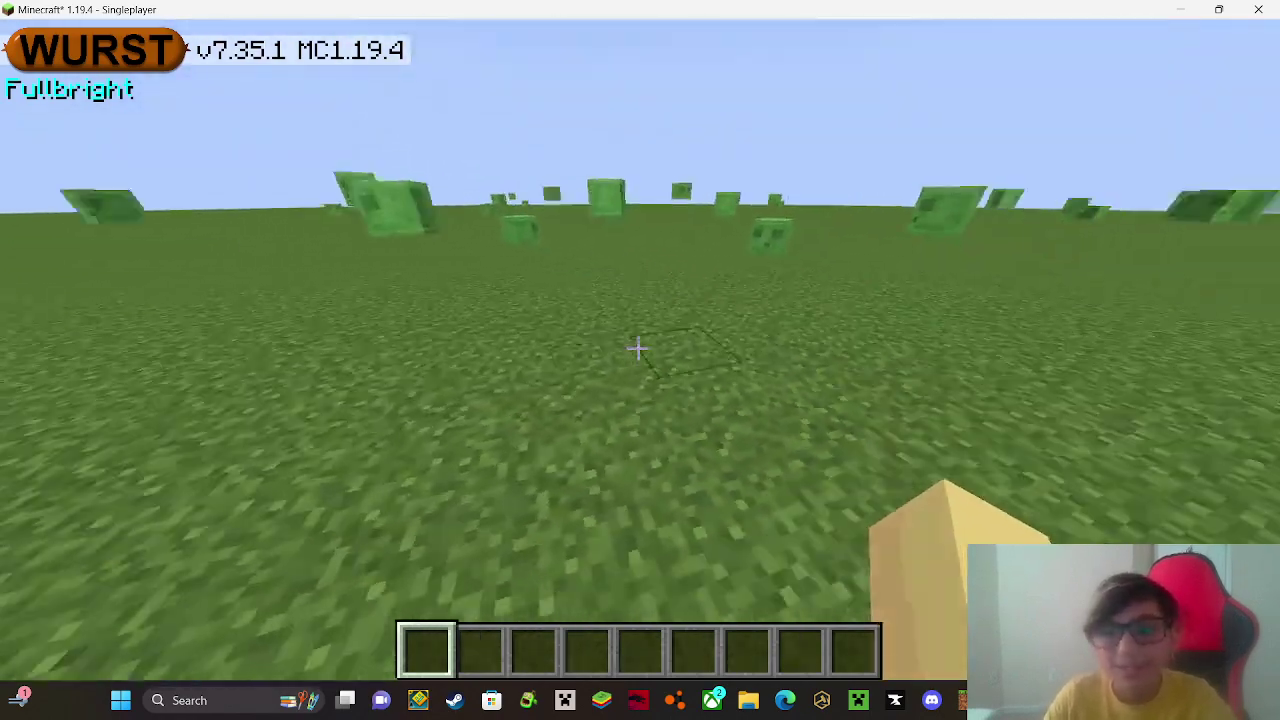
{"action": "key", "text": "period"}
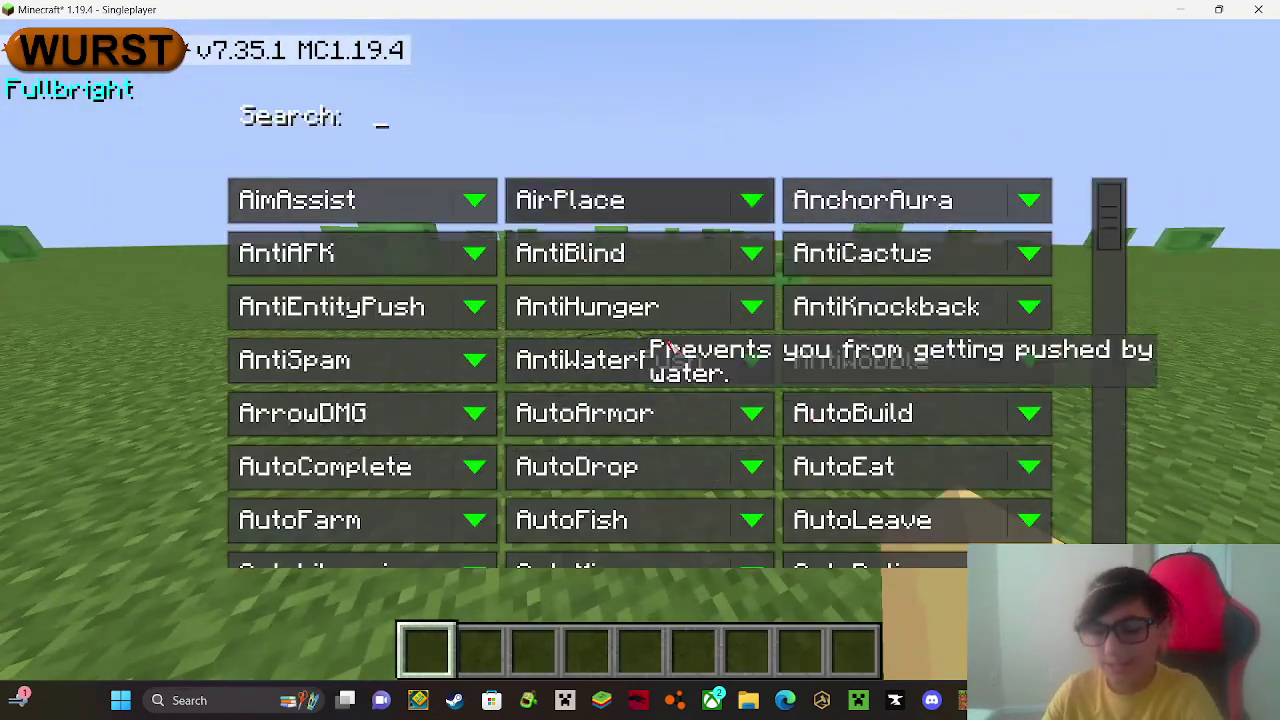
{"action": "key", "text": "Escape"}
Enable the Freecam hack in Wurst's Render category and return to the game
{"action": "key", "text": "Shift_R"}
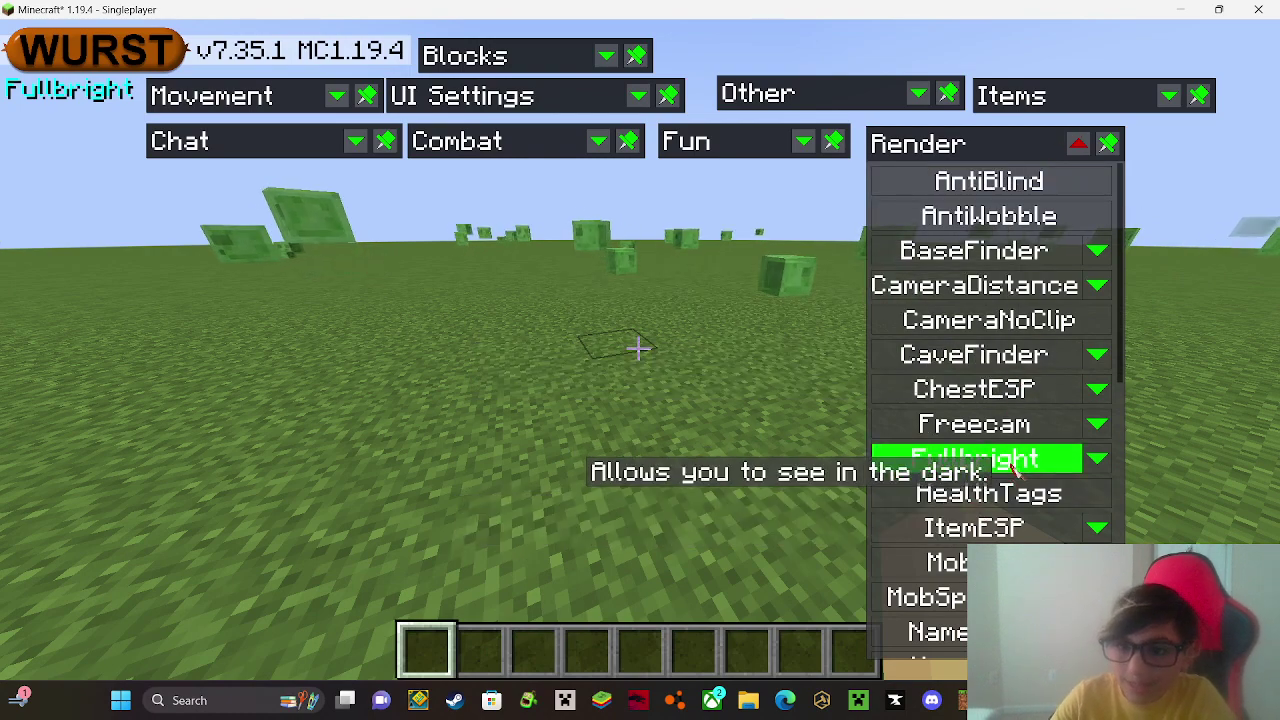
{"action": "left_click", "coordinate": [974, 424]}
{"action": "key", "text": "Escape"}
Fly the free camera over the flat world, down below the bedrock layer and back up into the sky
{"action": "key", "text": "w"}
{"action": "key", "text": "e"}
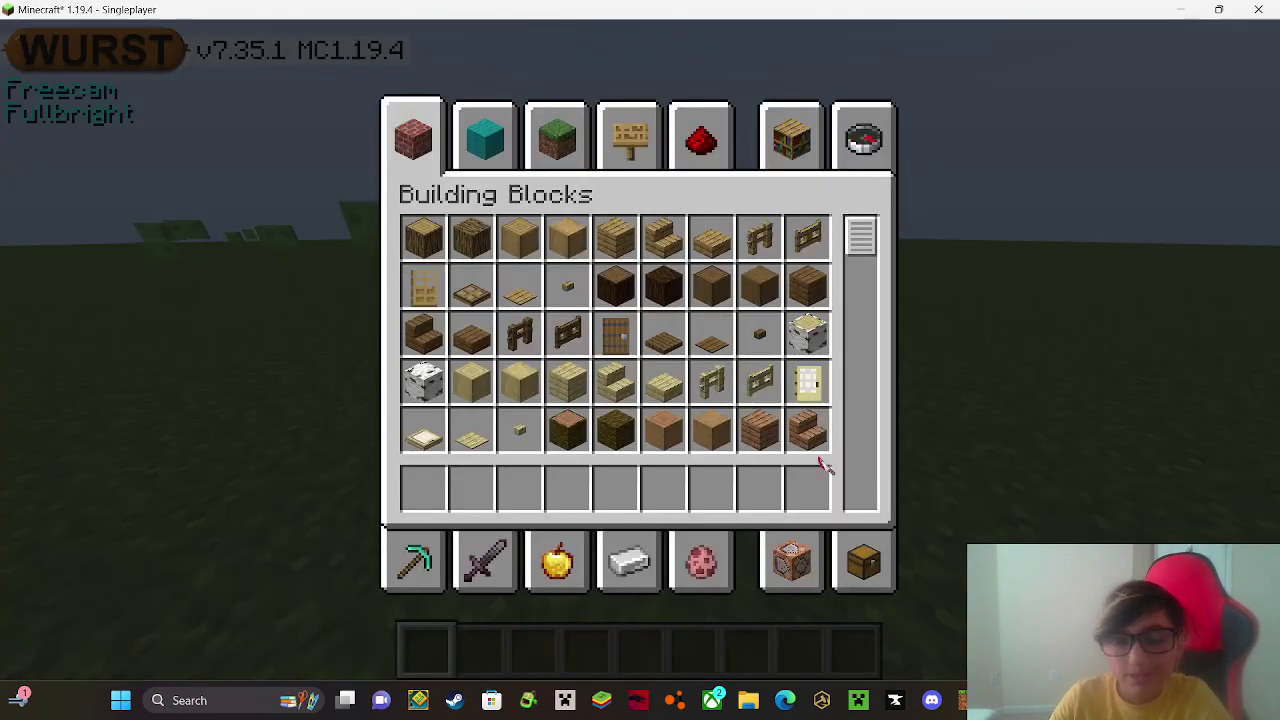
{"action": "key", "text": "e"}
{"action": "key", "text": "w"}
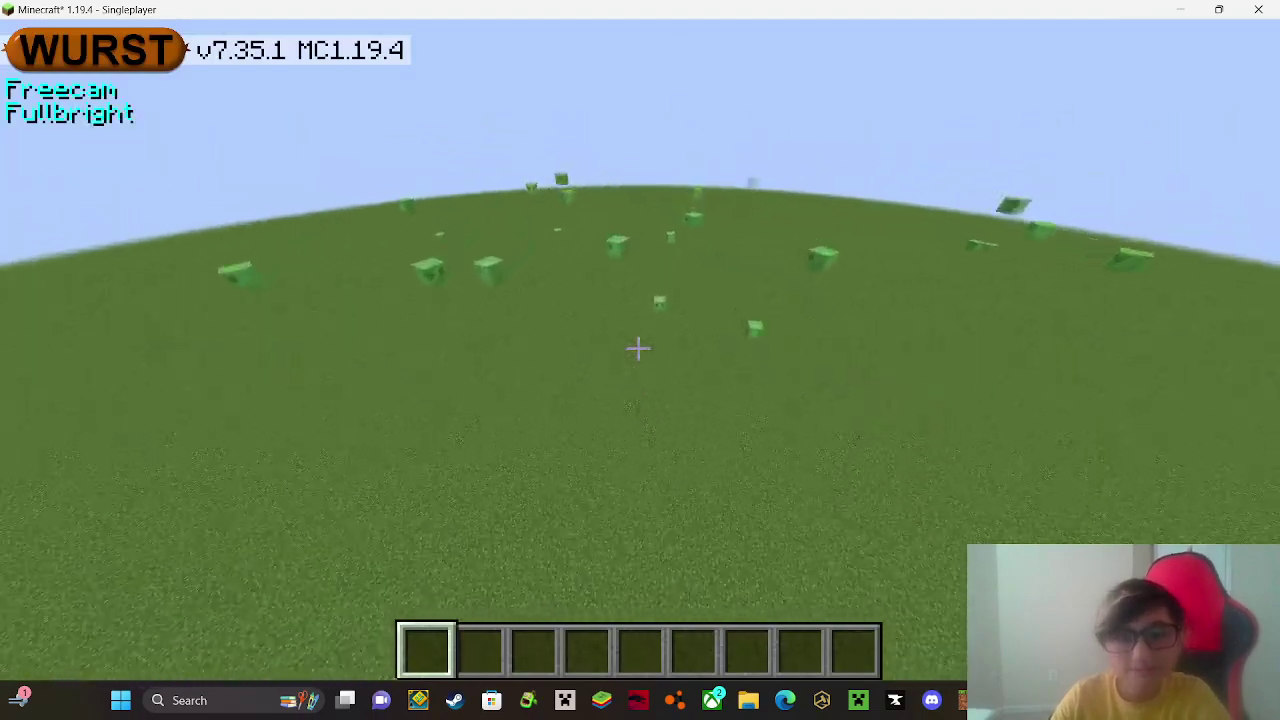
{"action": "key", "text": "shift"}
{"action": "key", "text": "shift"}
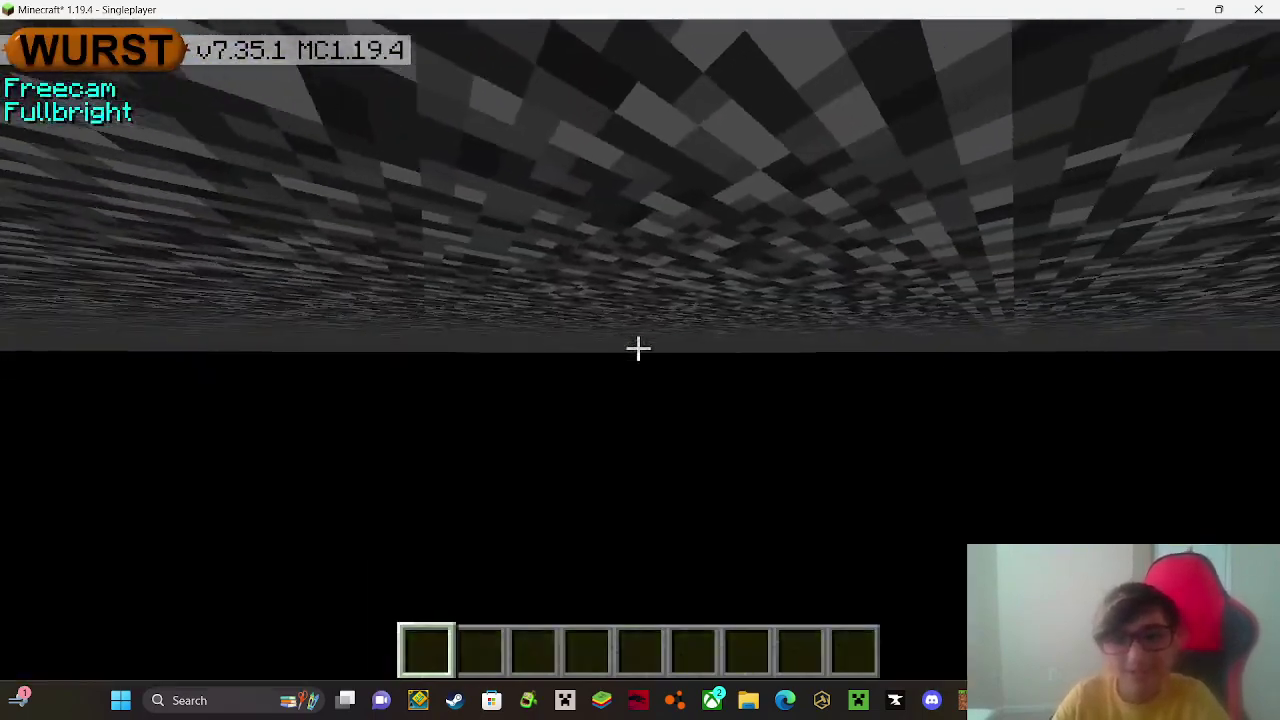
{"action": "key", "text": "space"}
{"action": "key", "text": "shift"}
{"action": "key", "text": "space"}
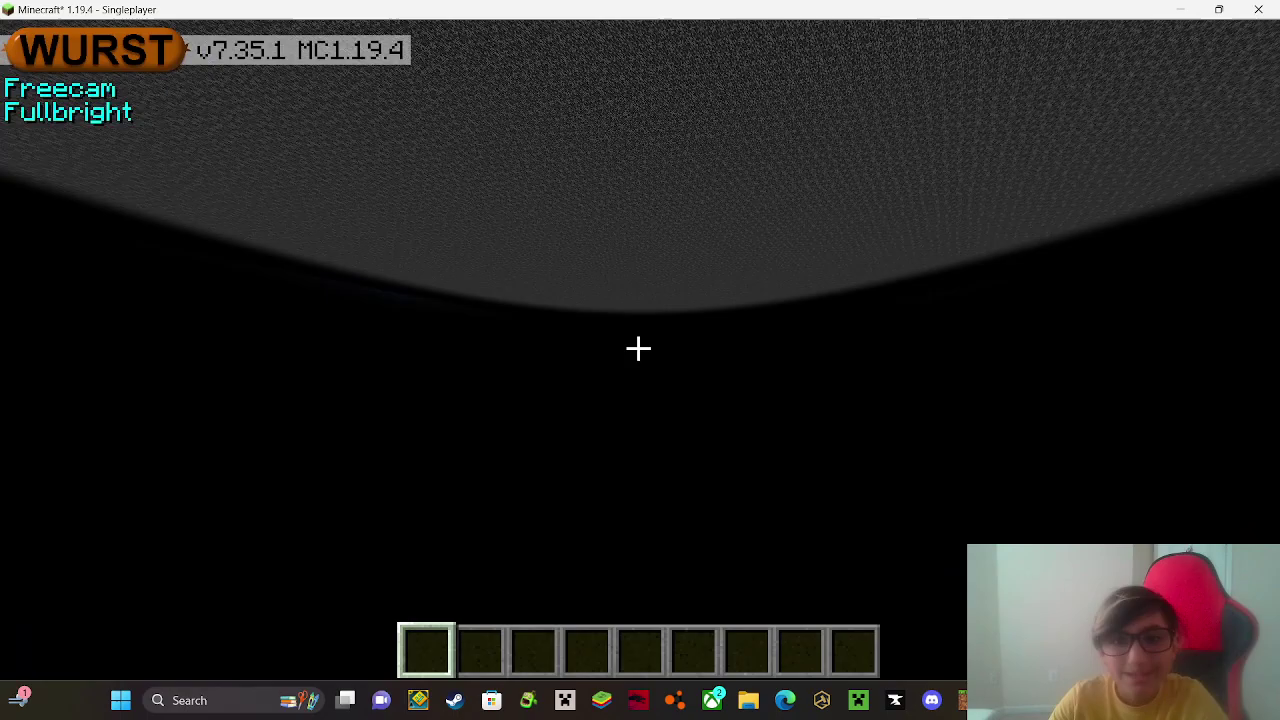
{"action": "key", "text": "space"}
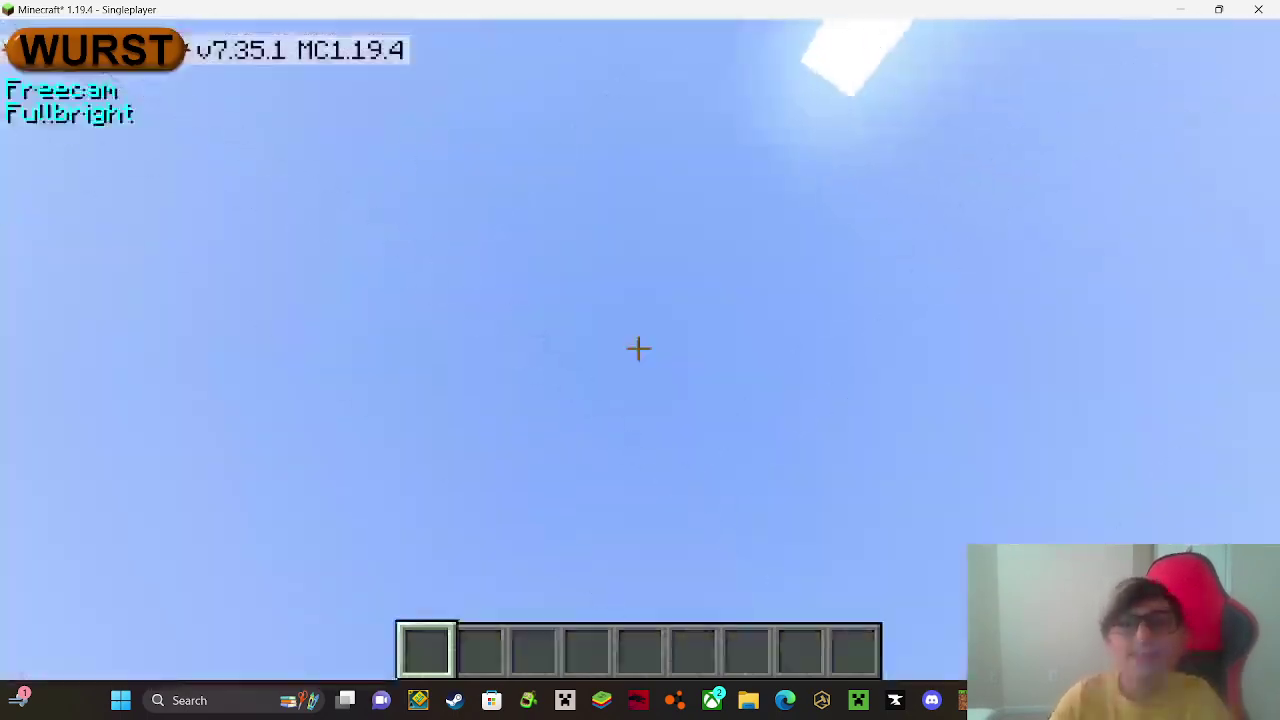
Disable the Freecam hack in Wurst's Render category
{"action": "key", "text": "period"}
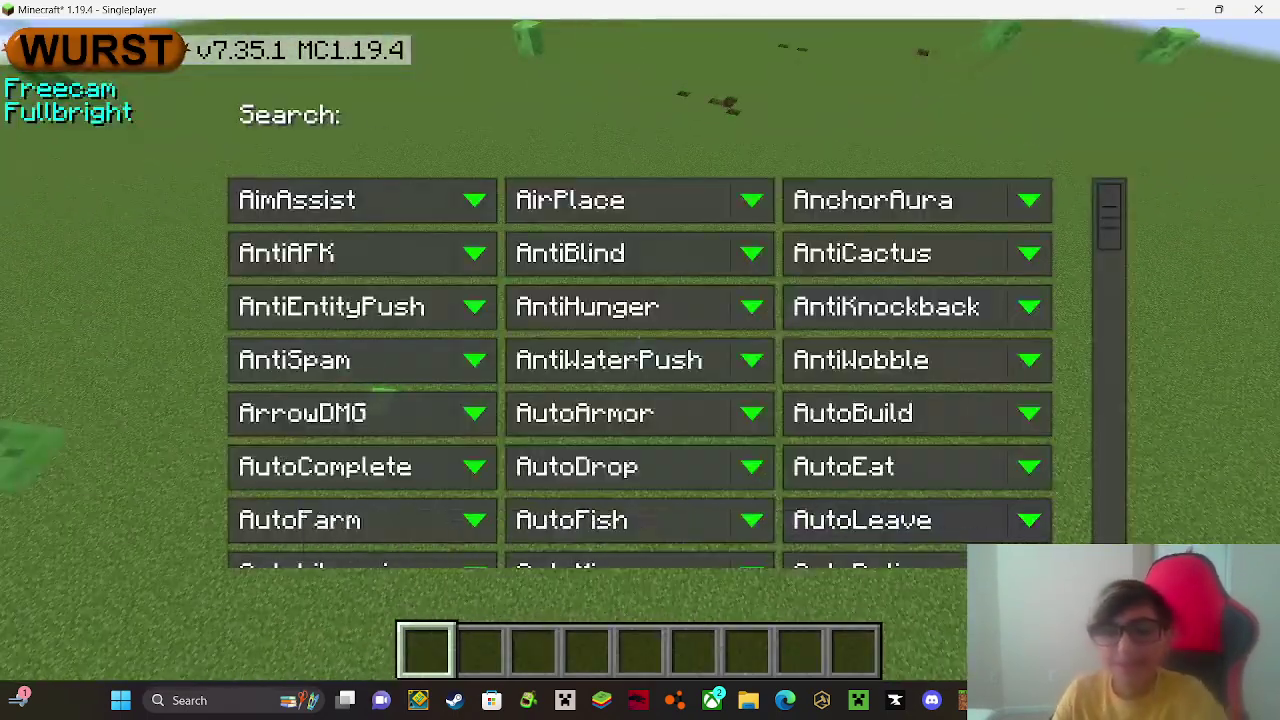
{"action": "key", "text": "Escape"}
{"action": "key", "text": "Shift_R"}
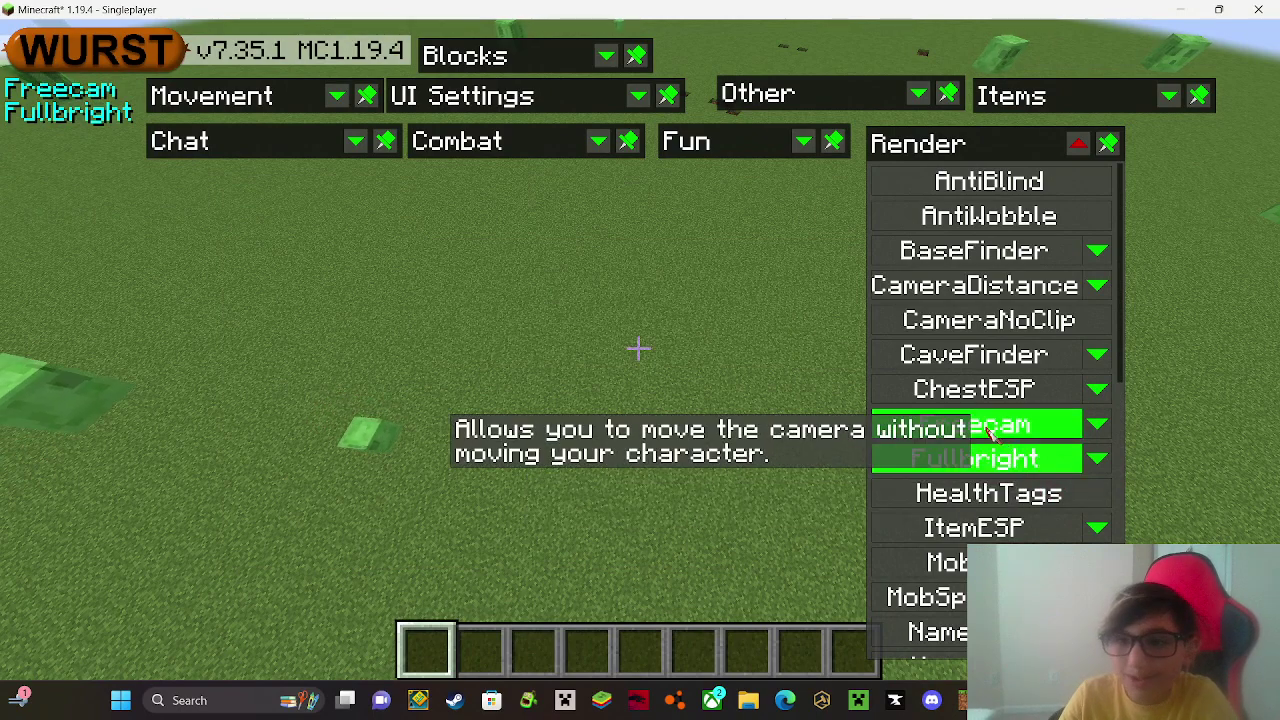
{"action": "left_click", "coordinate": [975, 424]}
Toggle the CaveFinder hack on and off again in the Render category
{"action": "left_click", "coordinate": [985, 356]}
{"action": "left_click", "coordinate": [985, 356]}
{"action": "left_click", "coordinate": [985, 356]}
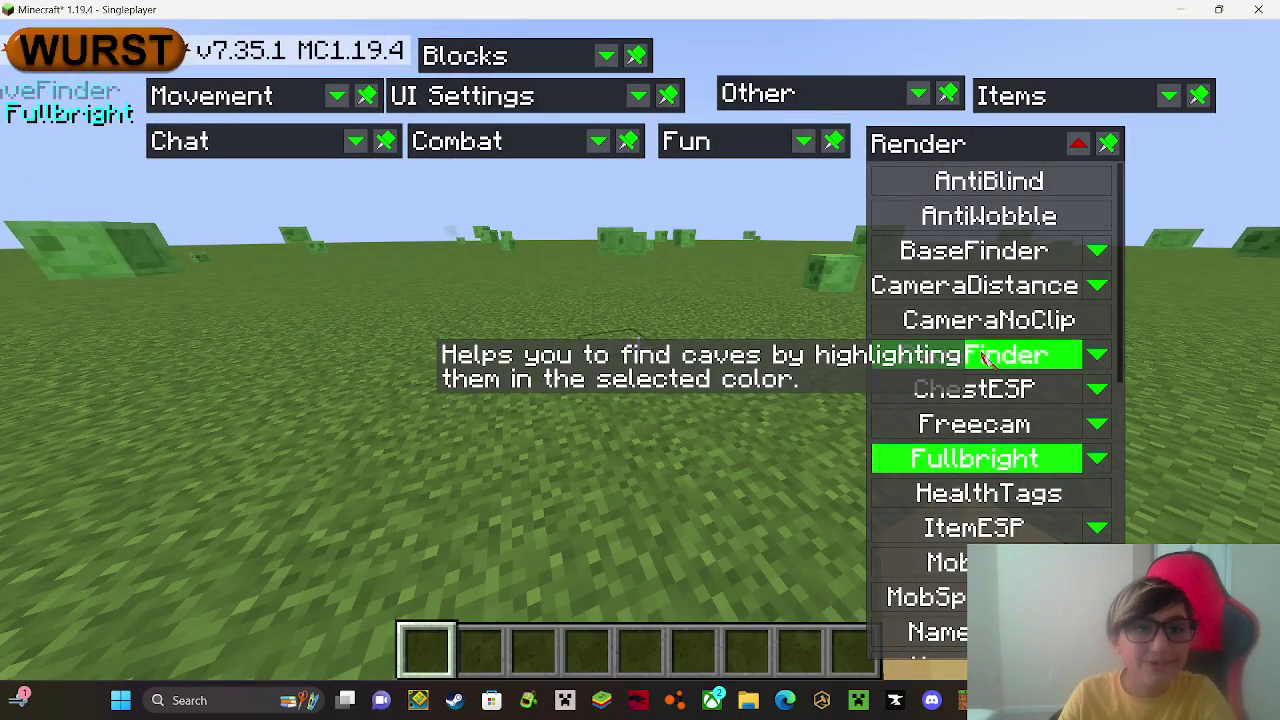
{"action": "left_click", "coordinate": [985, 356]}
Enable the CameraNoClip hack and walk forward in the world to try it
{"action": "left_click", "coordinate": [988, 320]}
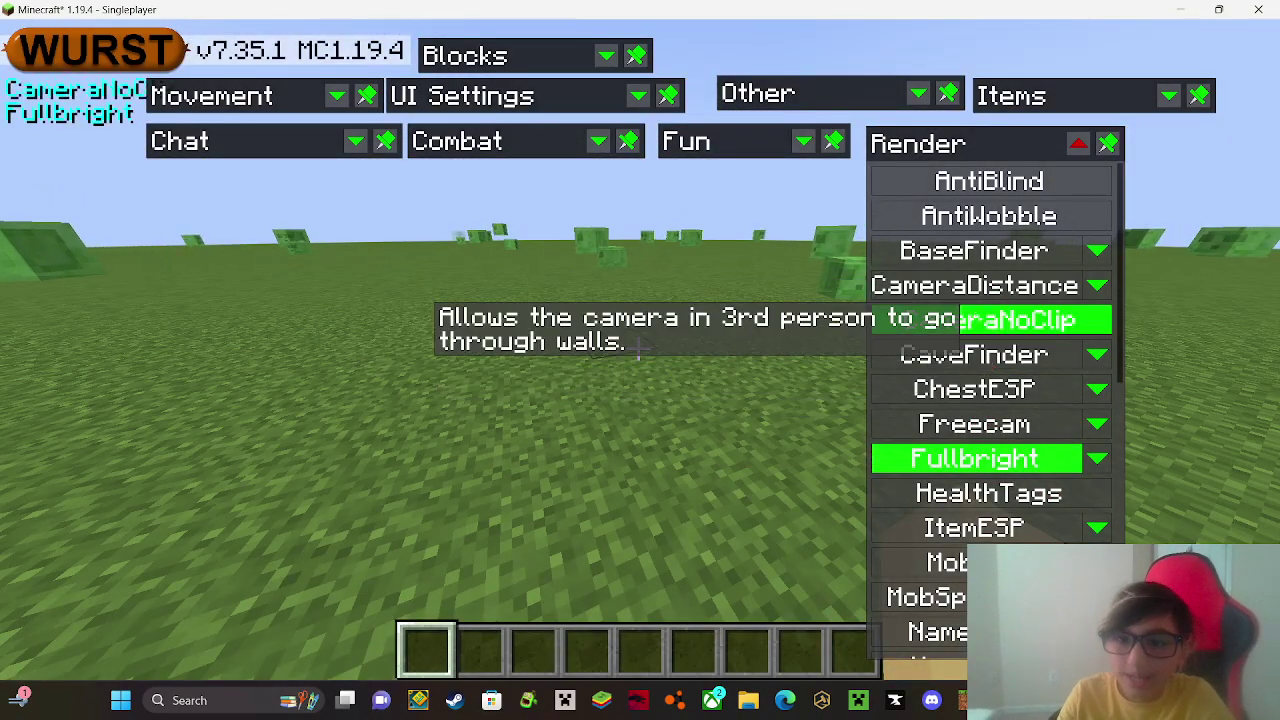
{"action": "key", "text": "Escape"}
{"action": "key", "text": "w"}
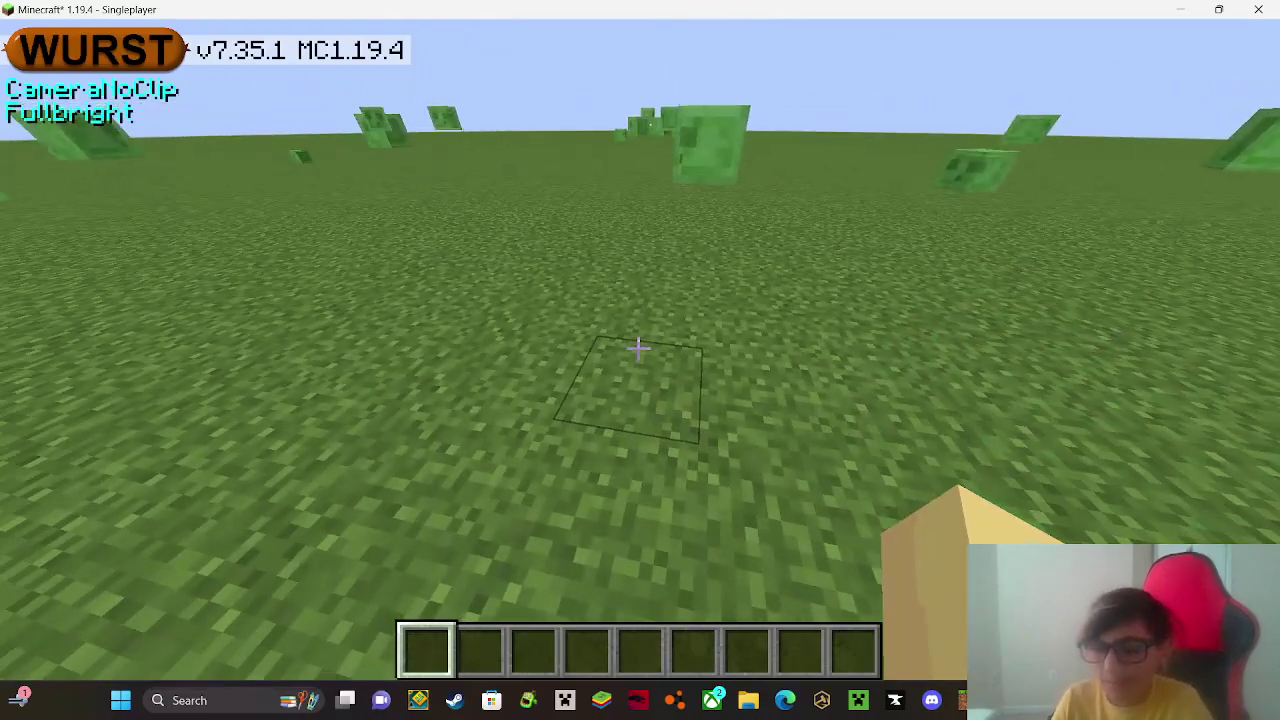
Disable the CameraNoClip hack and leave the hack settings
{"action": "key", "text": "Shift_R"}
{"action": "left_click", "coordinate": [905, 320]}
{"action": "key", "text": "Escape"}
Pause the game and switch to OBS
{"action": "key", "text": "Escape"}
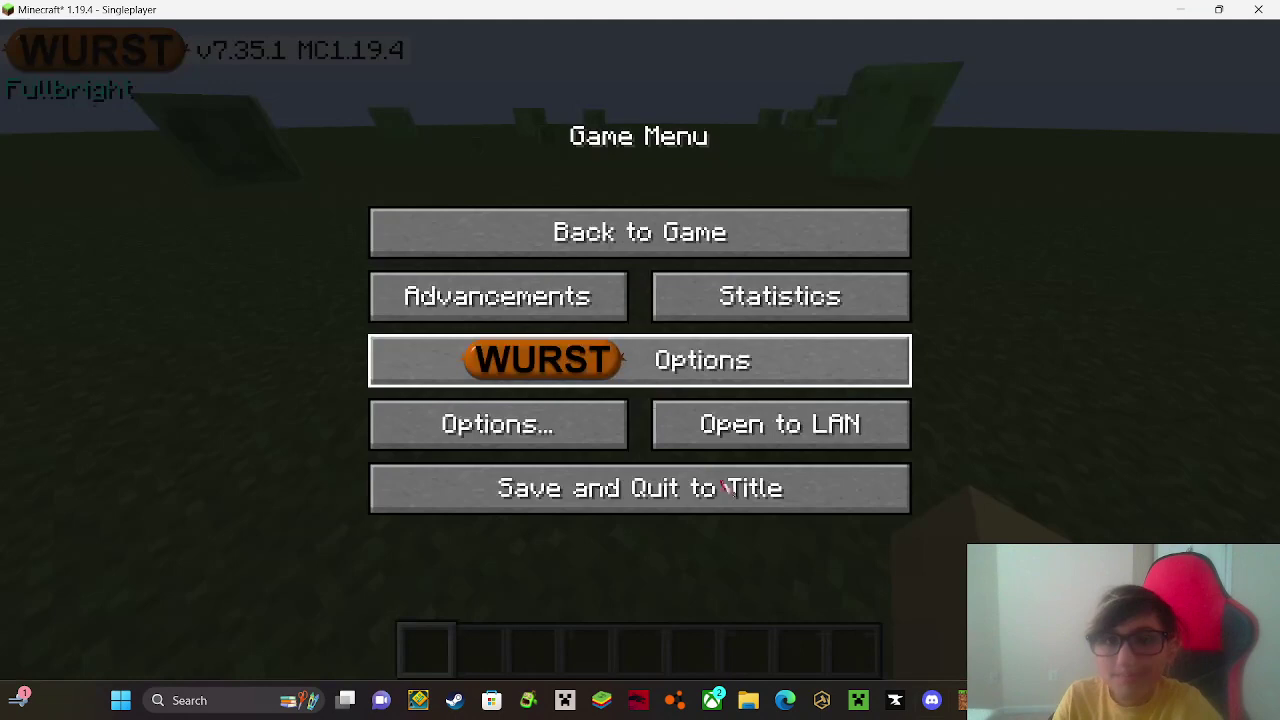
{"action": "key", "text": "alt+Tab"}
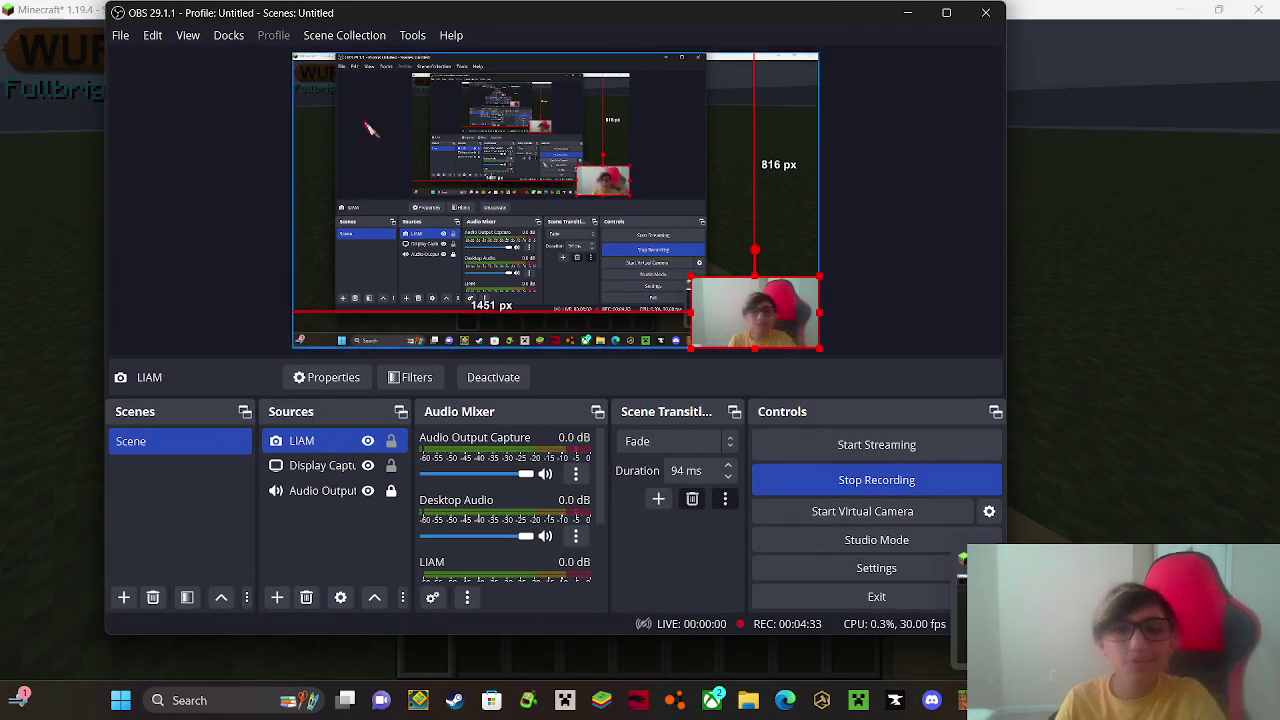